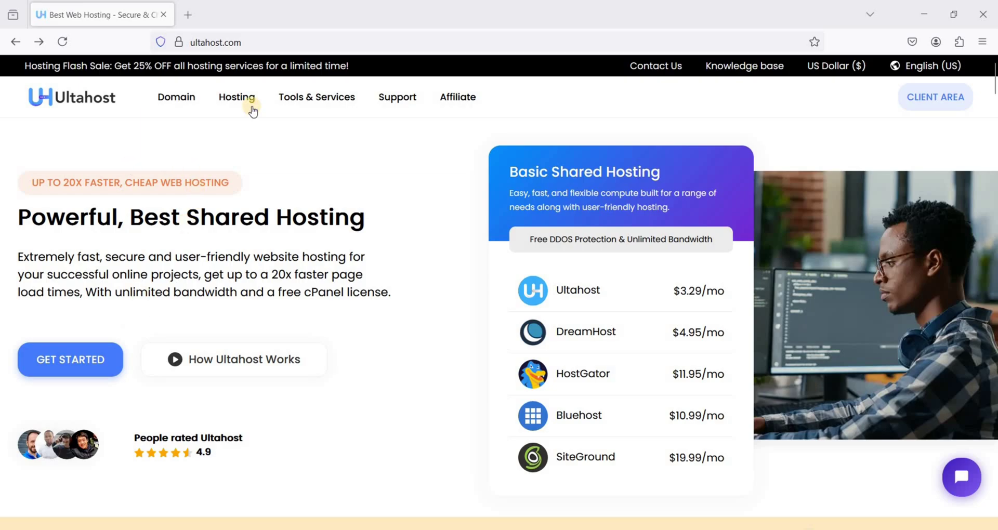
# Open the VPS Hosting plans, switch them to monthly billing and scroll to the VPS Professional card
pyautogui.moveTo(248, 106)
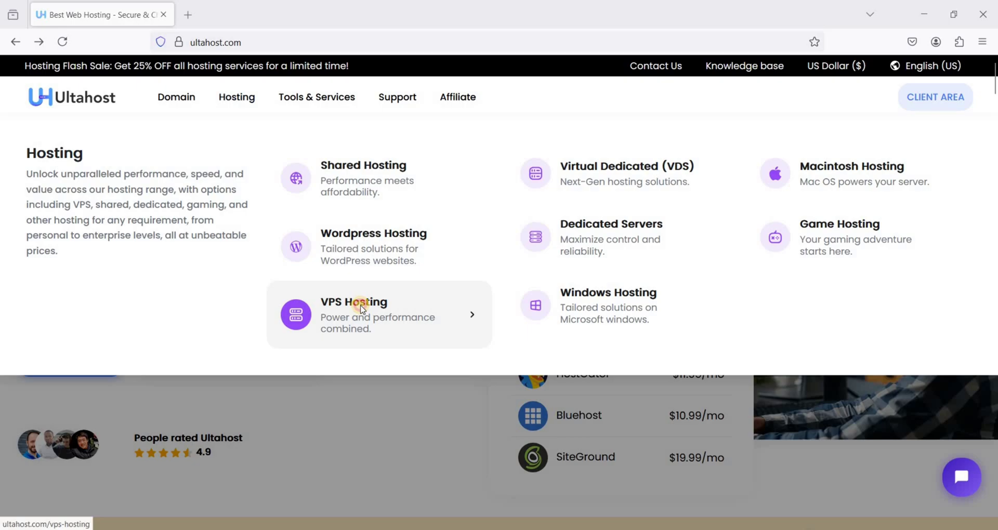
pyautogui.click(367, 304)
pyautogui.scroll(-10, 361, 305)
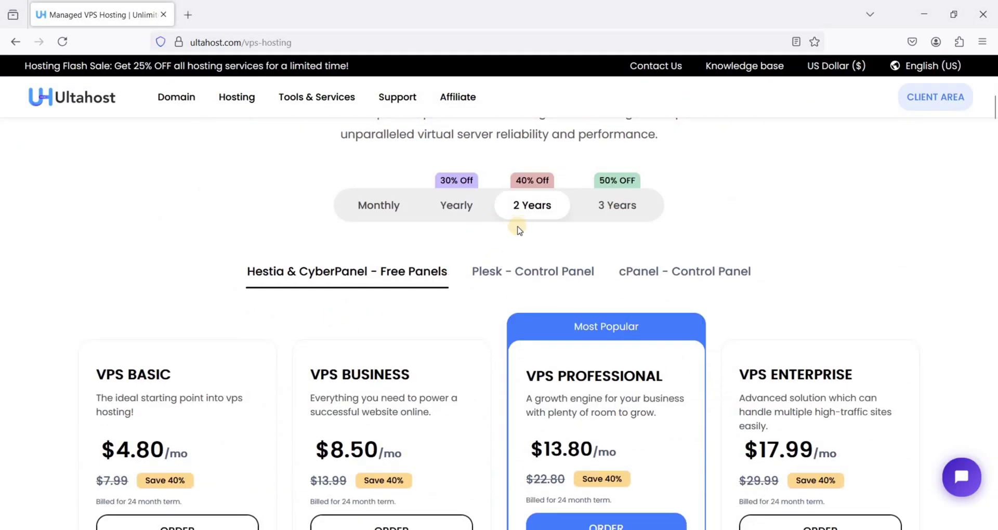
pyautogui.scroll(-1, 535, 216)
pyautogui.scroll(1, 479, 207)
pyautogui.click(364, 205)
pyautogui.scroll(-2, 319, 253)
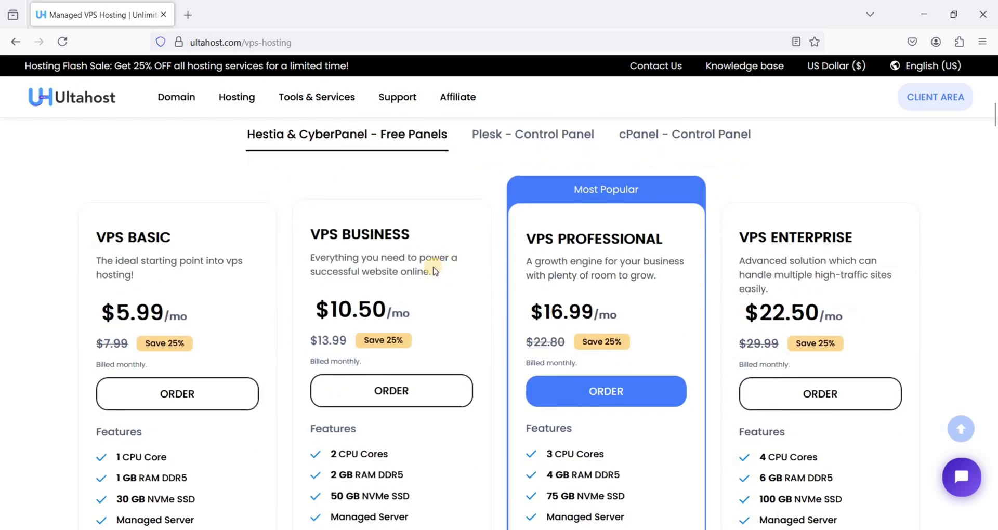
pyautogui.scroll(-1, 435, 271)
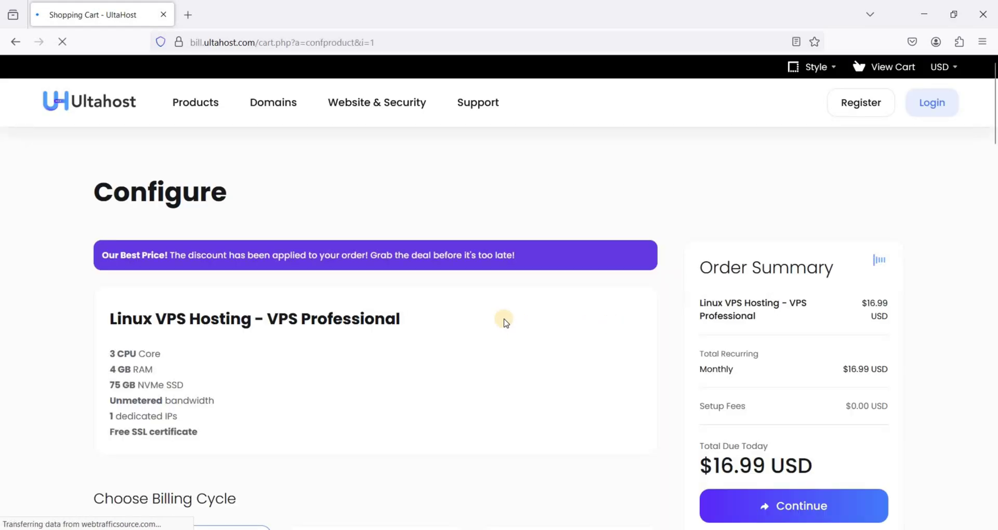
# Set the server location to Los Angeles, USA and choose Ubuntu as the operating system
pyautogui.scroll(-6, 504, 322)
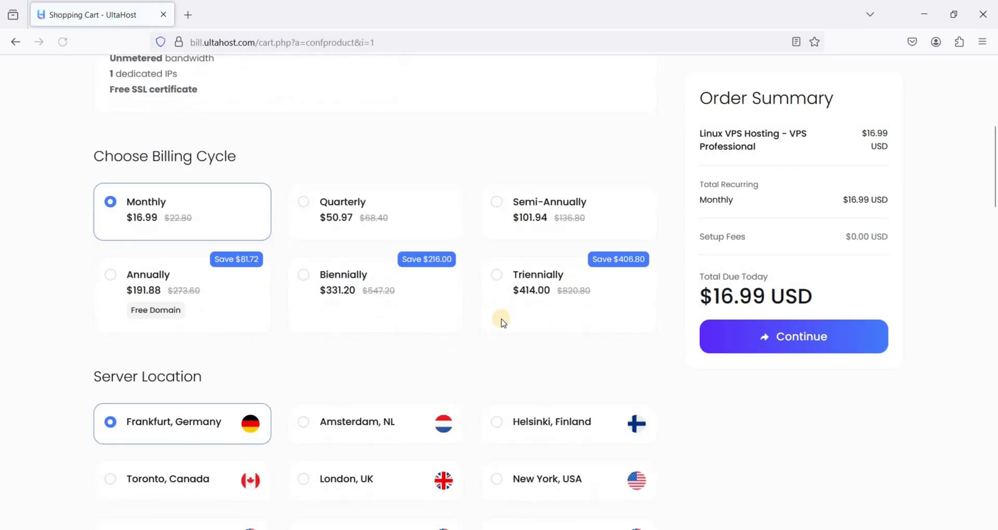
pyautogui.scroll(-1, 503, 322)
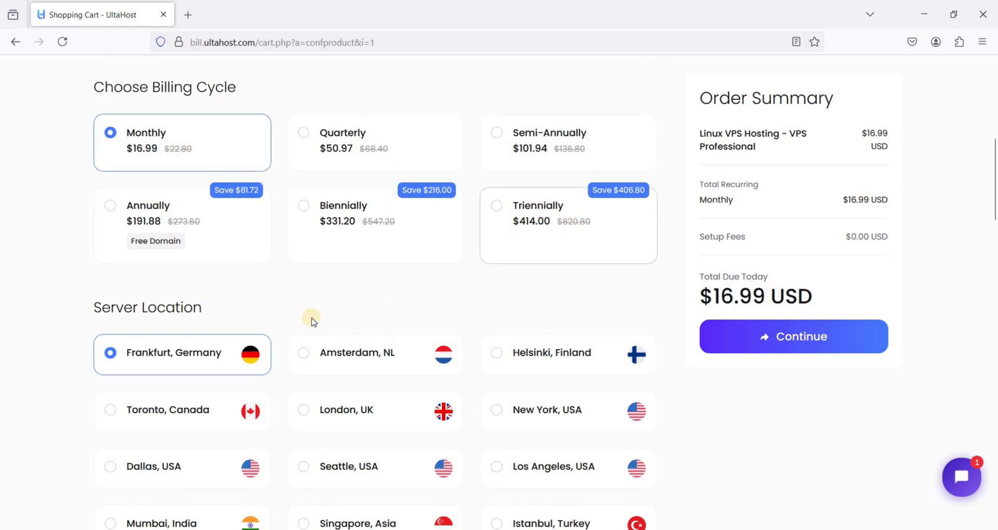
pyautogui.scroll(-2, 281, 328)
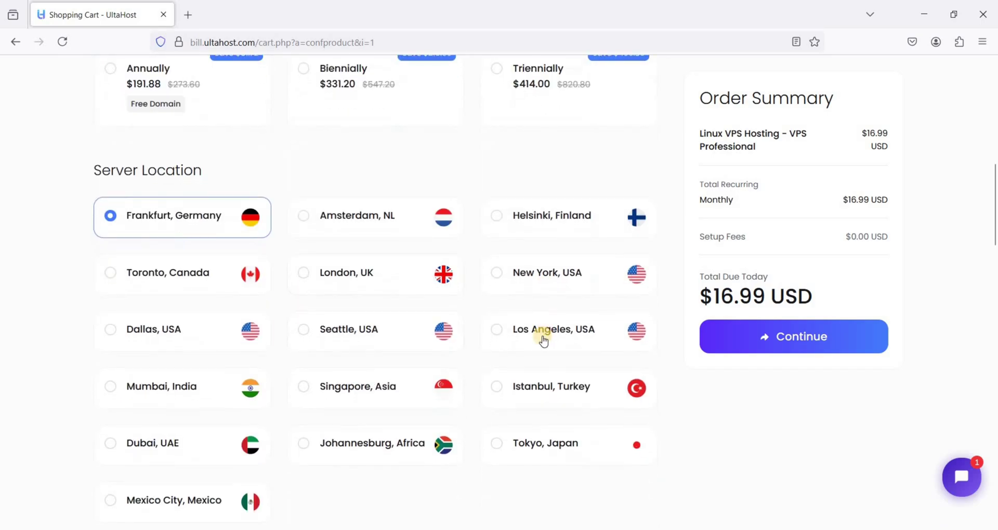
pyautogui.click(507, 343)
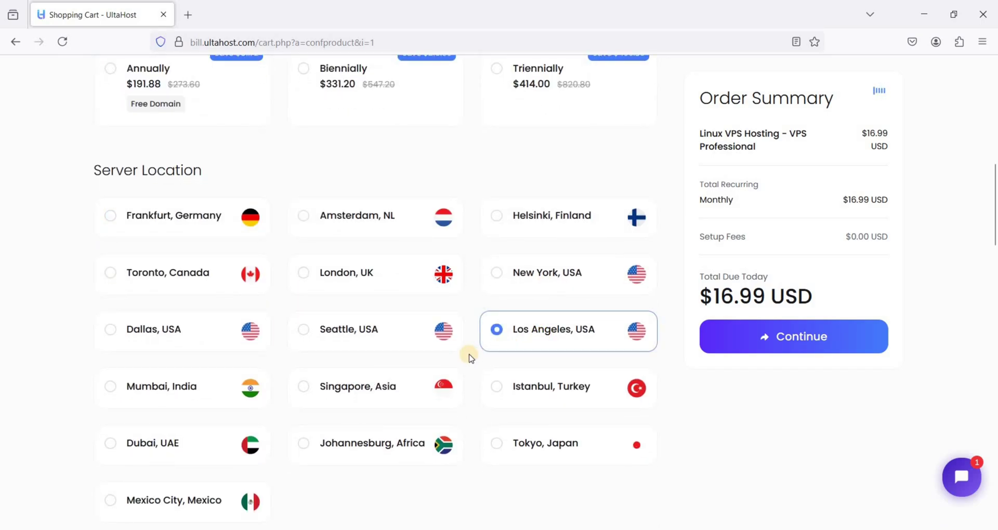
pyautogui.scroll(-2, 470, 354)
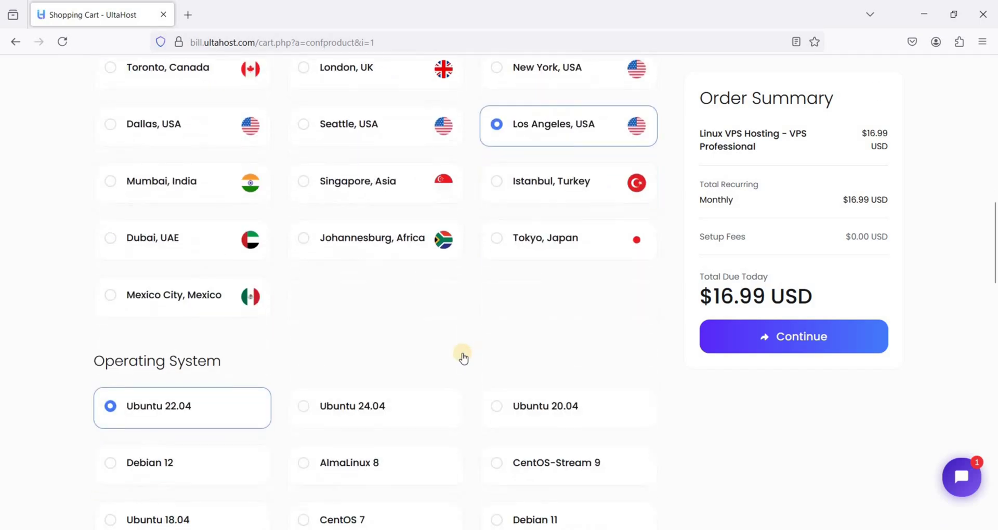
pyautogui.scroll(-2, 416, 348)
pyautogui.click(366, 347)
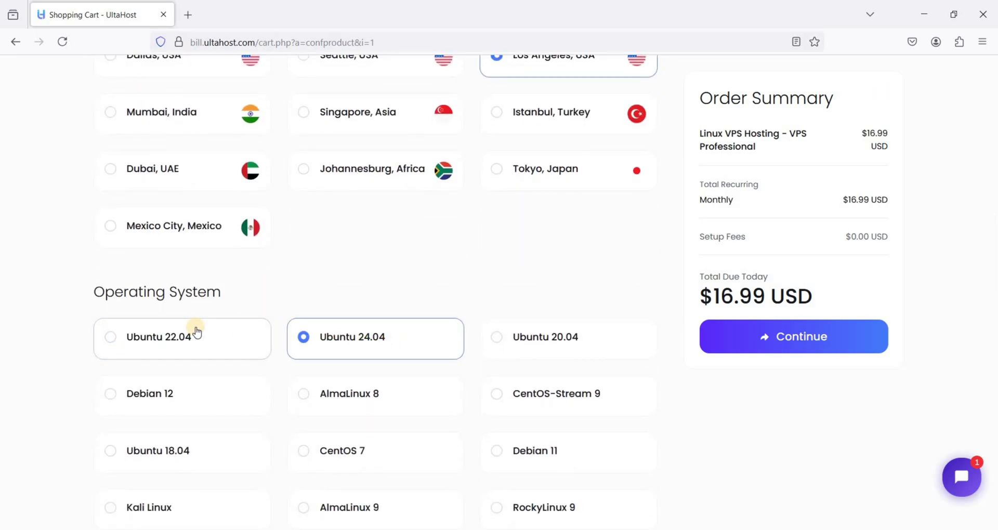
# Select Hestia Control Panel - Free (Recommended) as the control panel
pyautogui.scroll(-1, 410, 258)
pyautogui.scroll(-2, 397, 281)
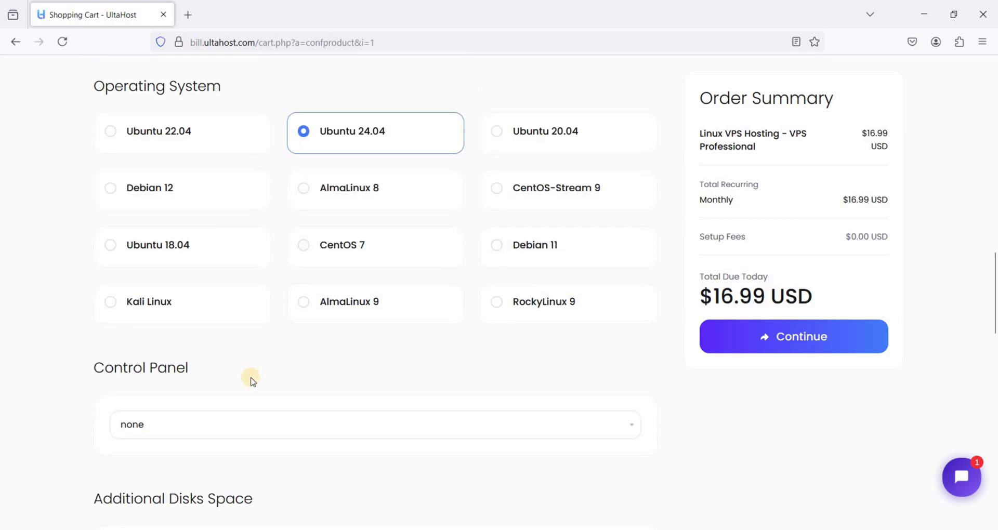
pyautogui.click(201, 423)
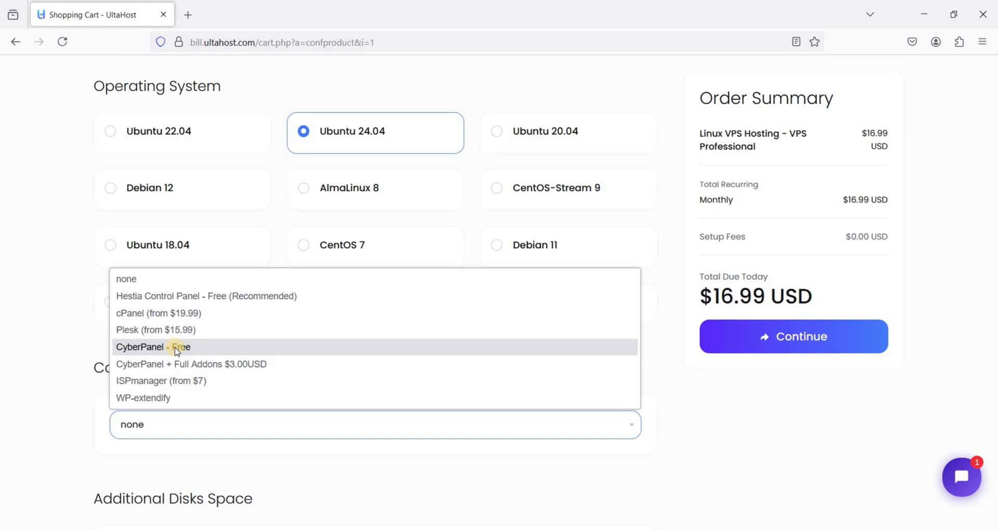
pyautogui.click(221, 296)
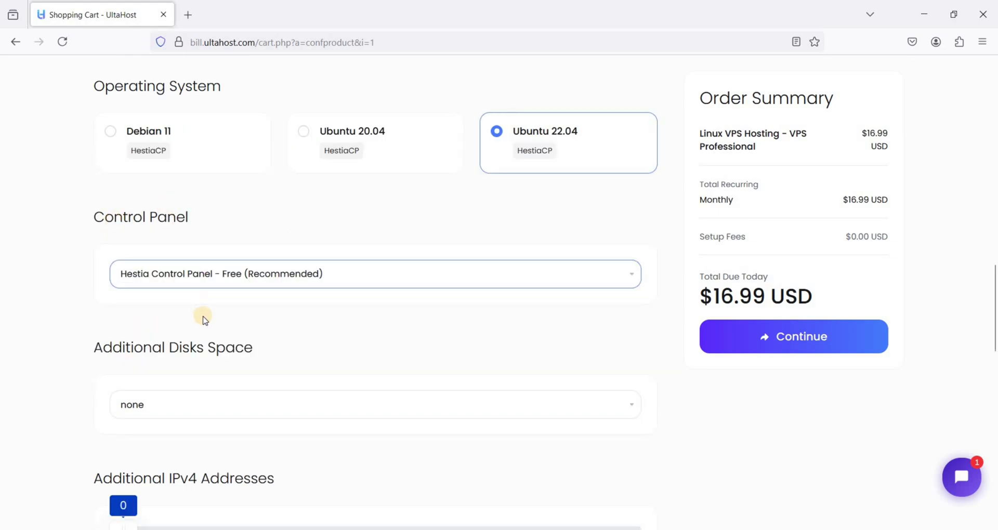
# Leave additional disk space unchanged and set the control panel back to none
pyautogui.scroll(-2, 207, 347)
pyautogui.click(207, 348)
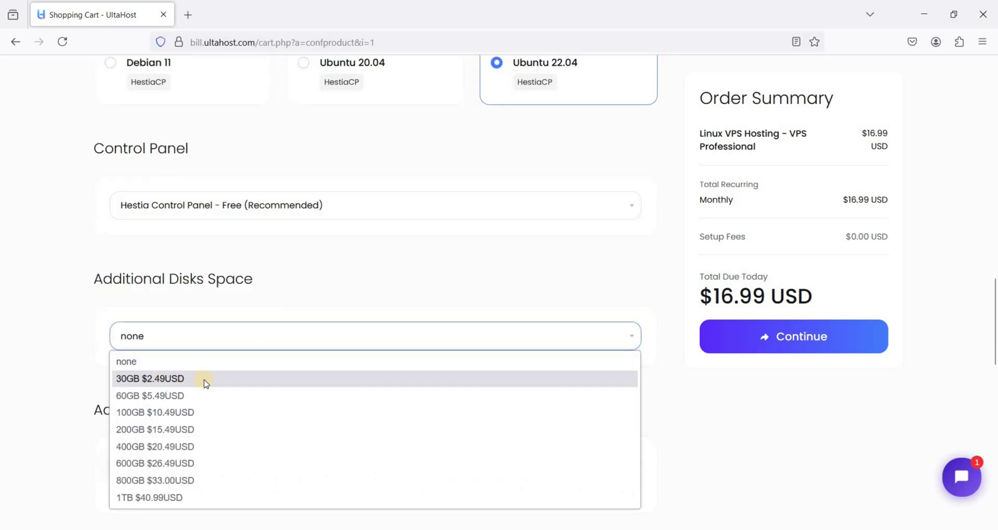
pyautogui.click(210, 306)
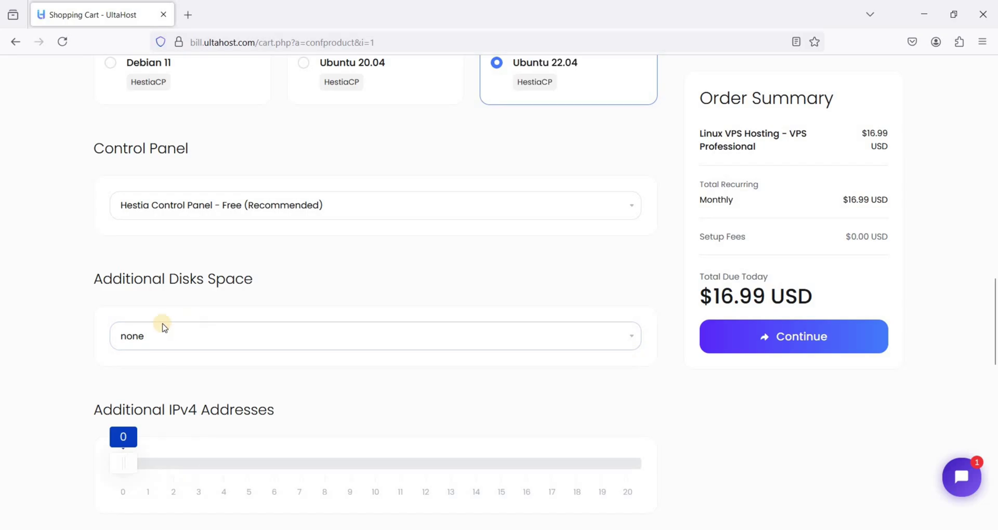
pyautogui.scroll(-1, 164, 327)
pyautogui.click(211, 146)
pyautogui.click(162, 161)
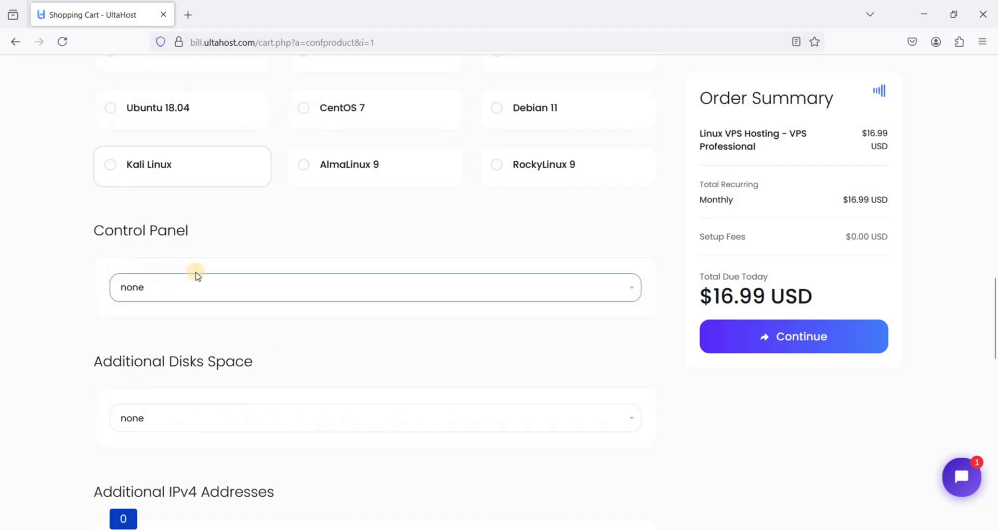
# Review the remaining order options and continue to checkout
pyautogui.scroll(-3, 196, 276)
pyautogui.scroll(-1, 151, 252)
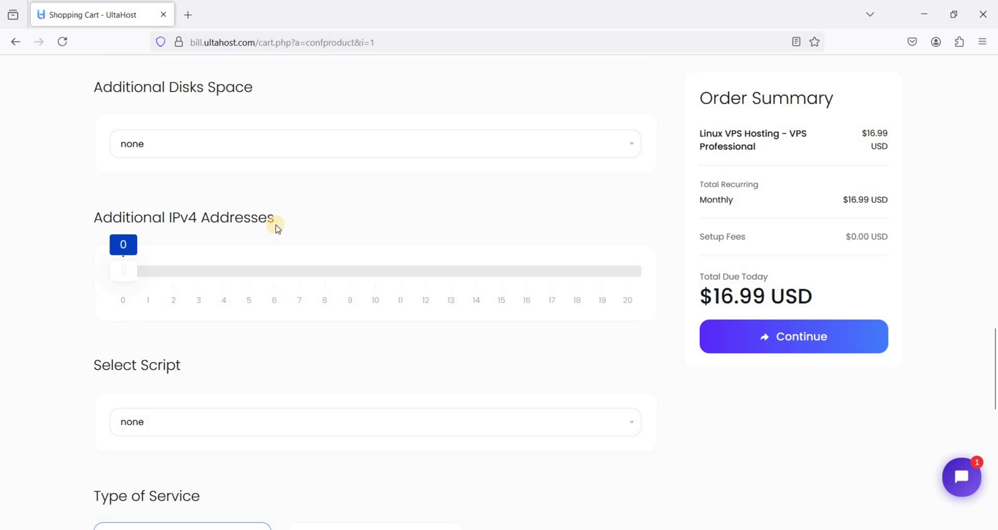
pyautogui.scroll(-3, 277, 231)
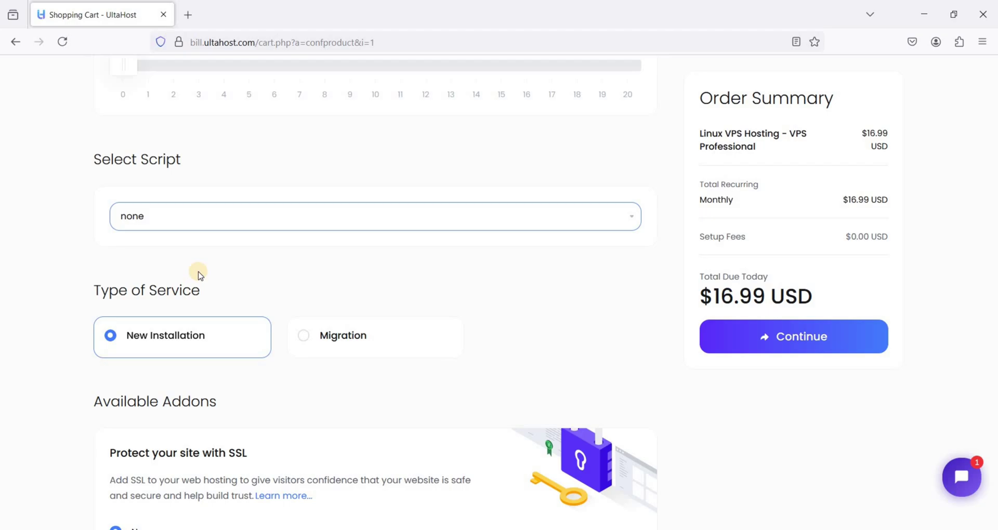
pyautogui.scroll(-3, 198, 275)
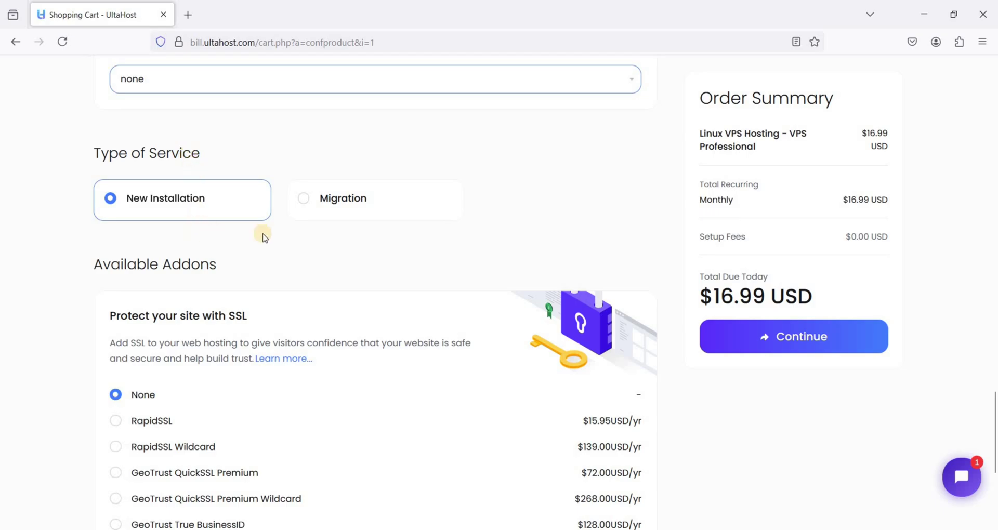
pyautogui.scroll(-3, 289, 252)
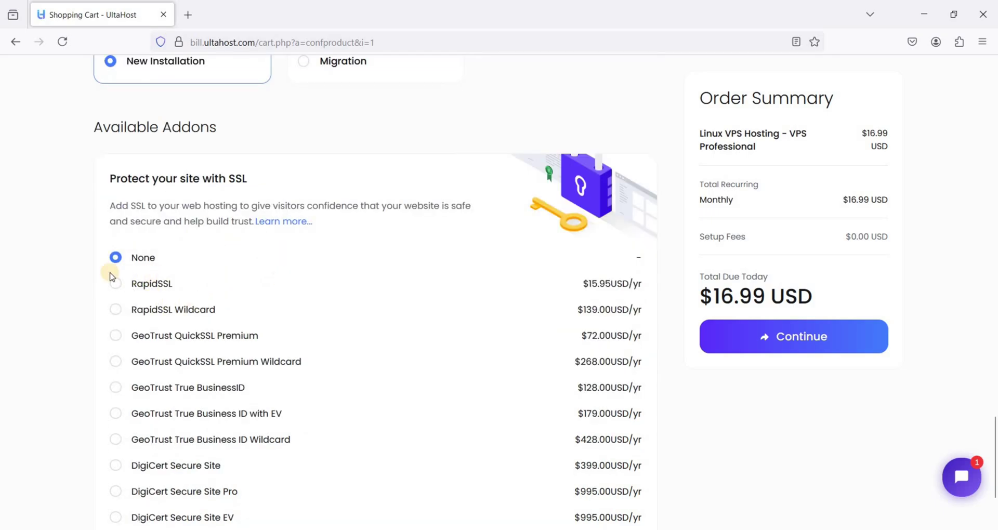
pyautogui.scroll(9, 550, 307)
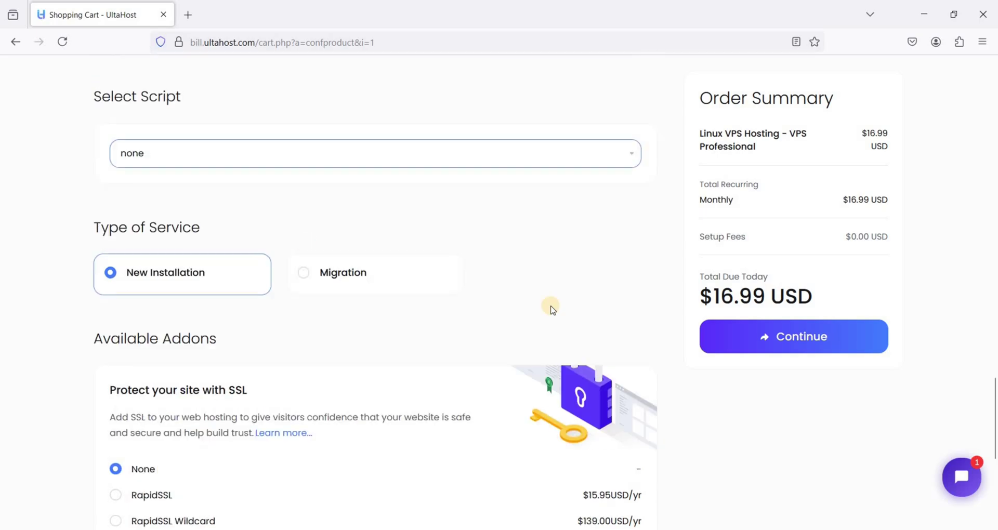
pyautogui.click(797, 339)
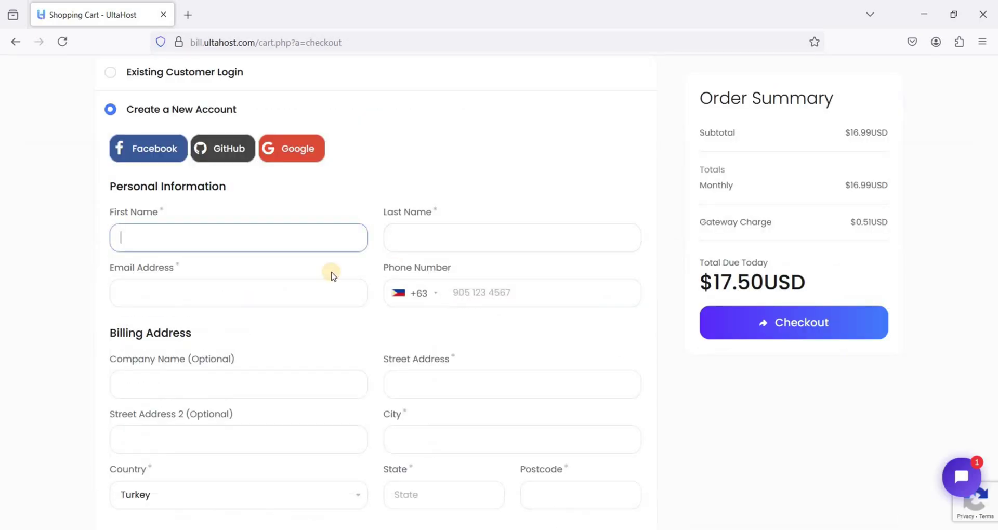
# Stay on new-account checkout, choose PayPal (2Checkout) payment and submit the $16.99 order
pyautogui.click(125, 70)
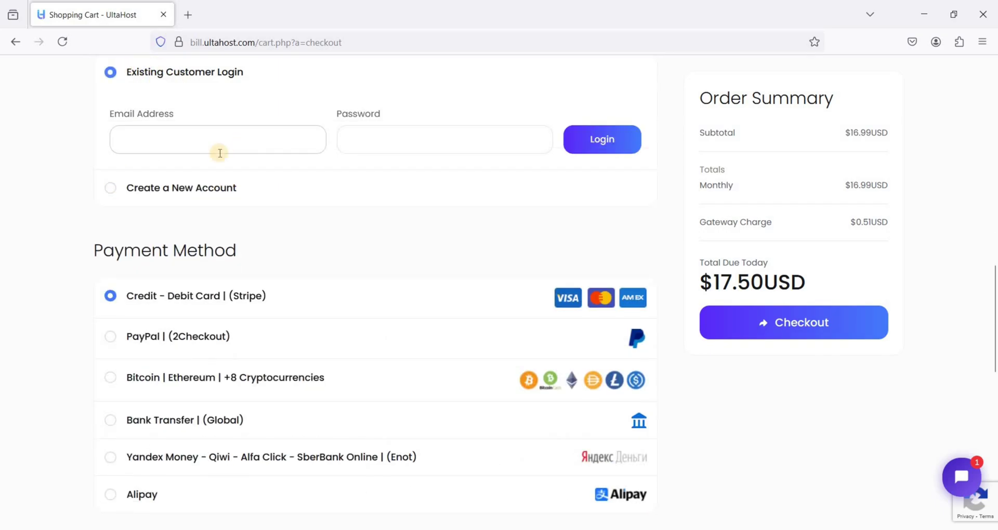
pyautogui.click(159, 187)
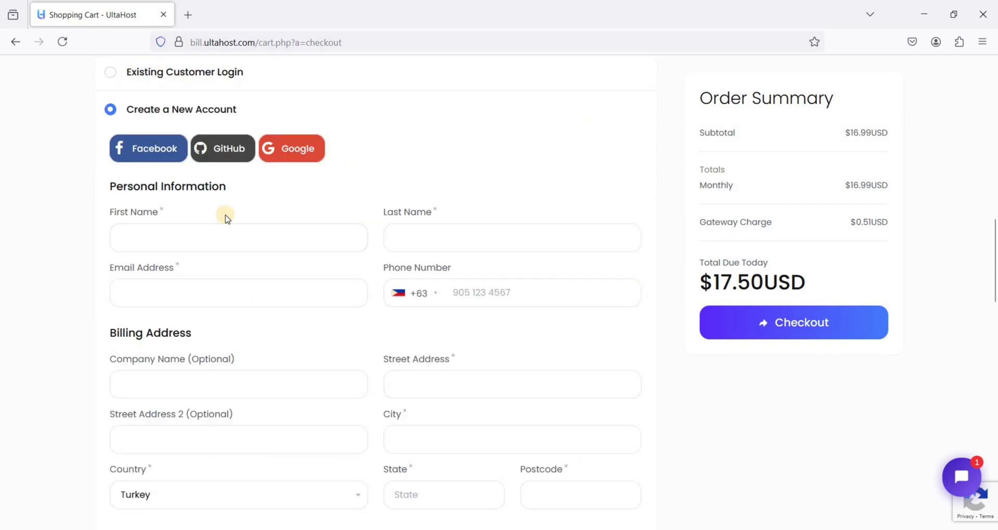
pyautogui.scroll(-8, 223, 216)
pyautogui.scroll(-4, 413, 362)
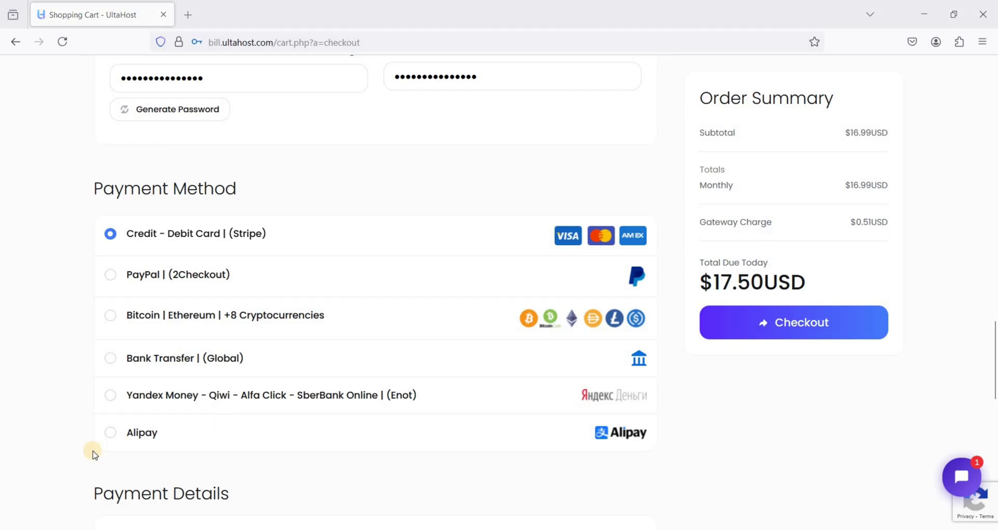
pyautogui.click(158, 287)
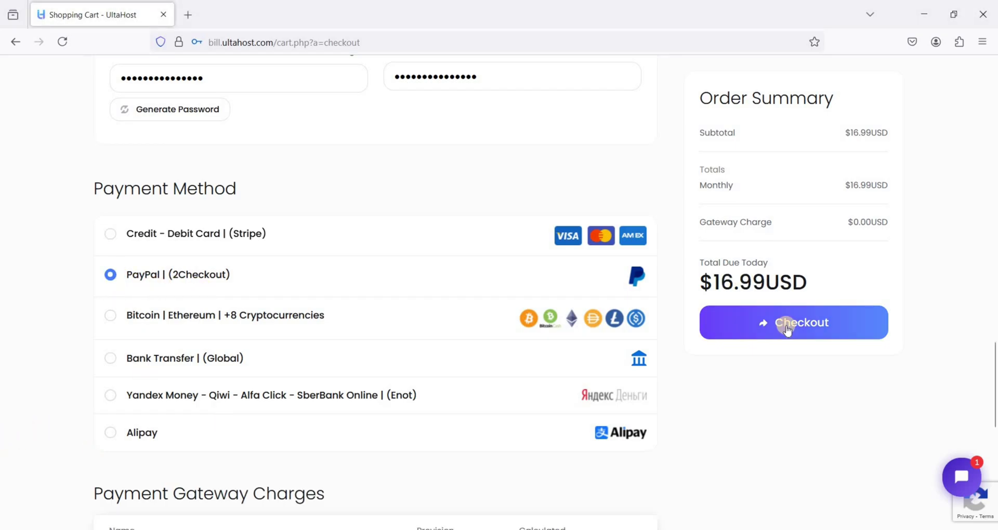
pyautogui.click(788, 327)
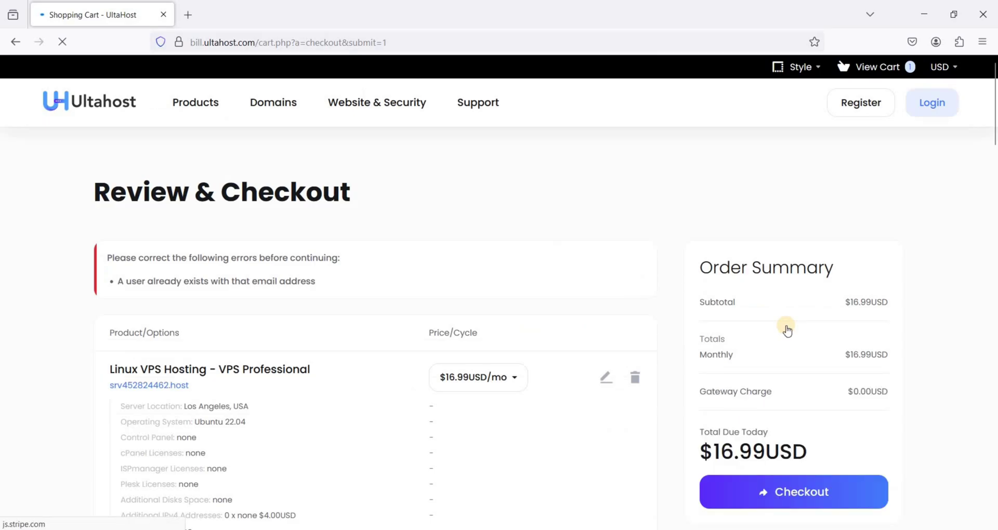
# Pay the $16.99 order through 2Checkout's PayPal option
pyautogui.scroll(-15, 788, 330)
pyautogui.click(741, 319)
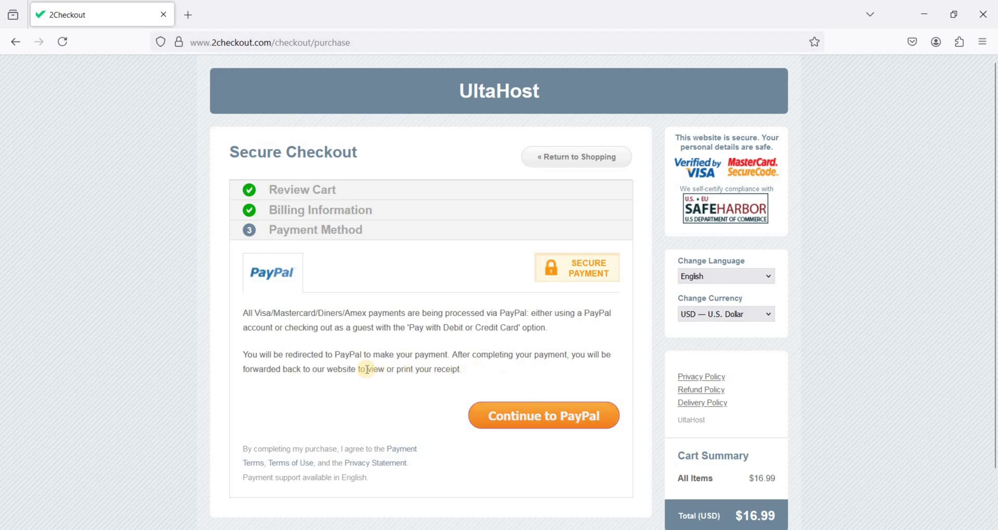
pyautogui.click(547, 418)
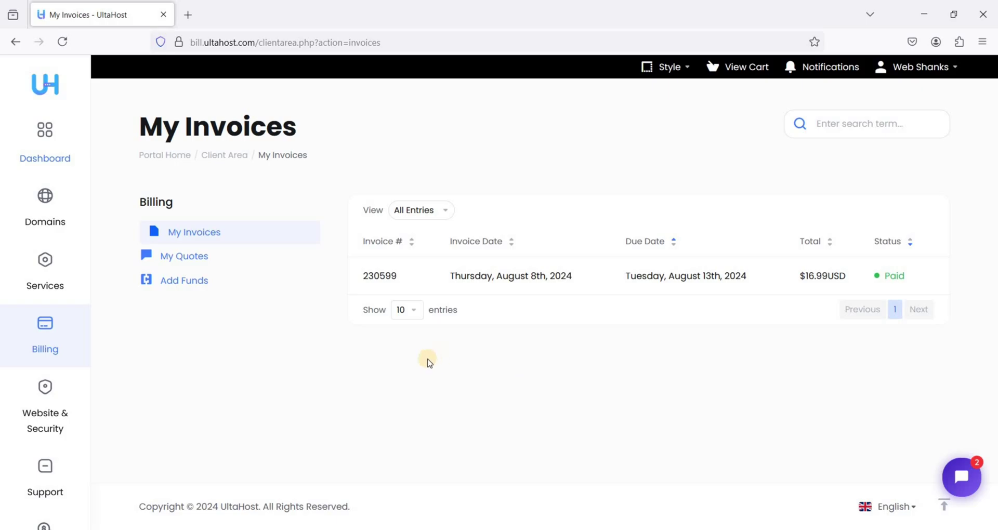
# From the client dashboard, open the Linux VPS Hosting service's management page
pyautogui.click(42, 158)
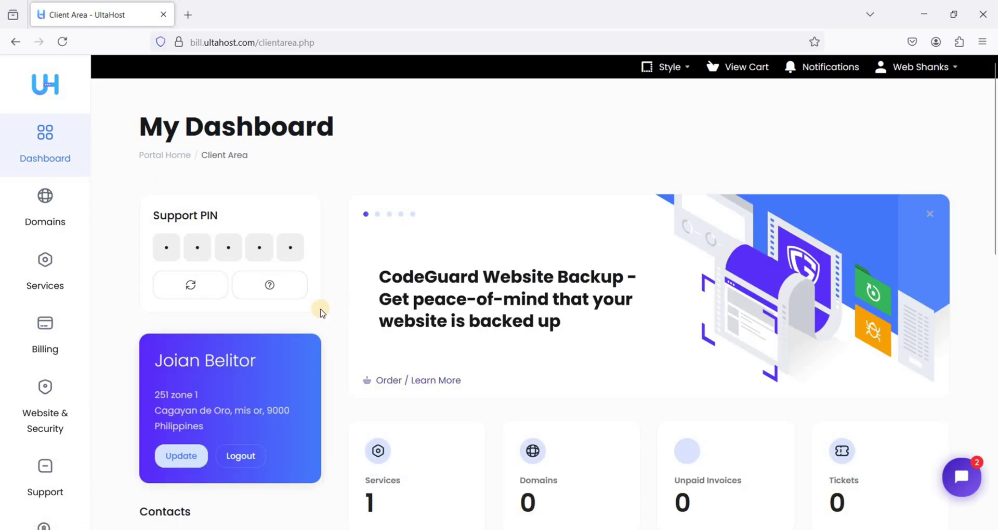
pyautogui.scroll(-8, 321, 311)
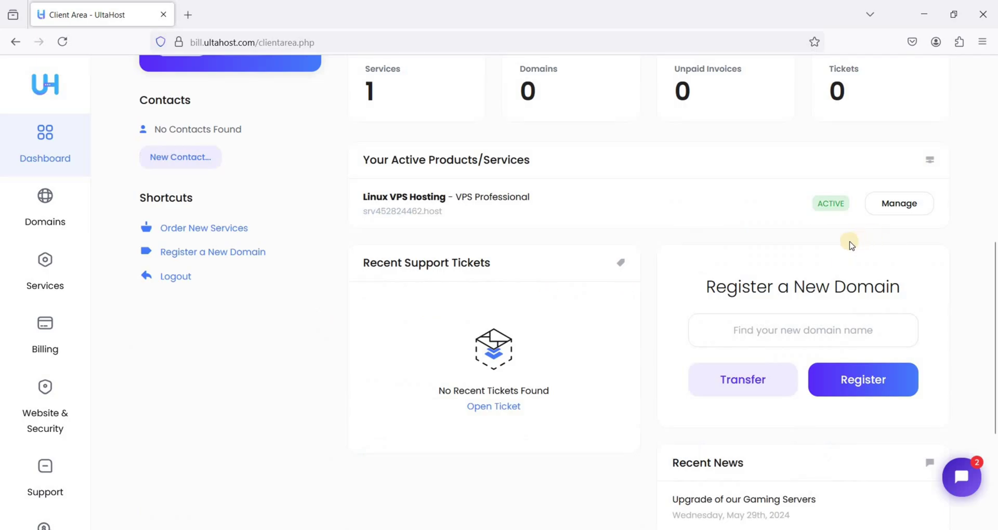
pyautogui.click(897, 218)
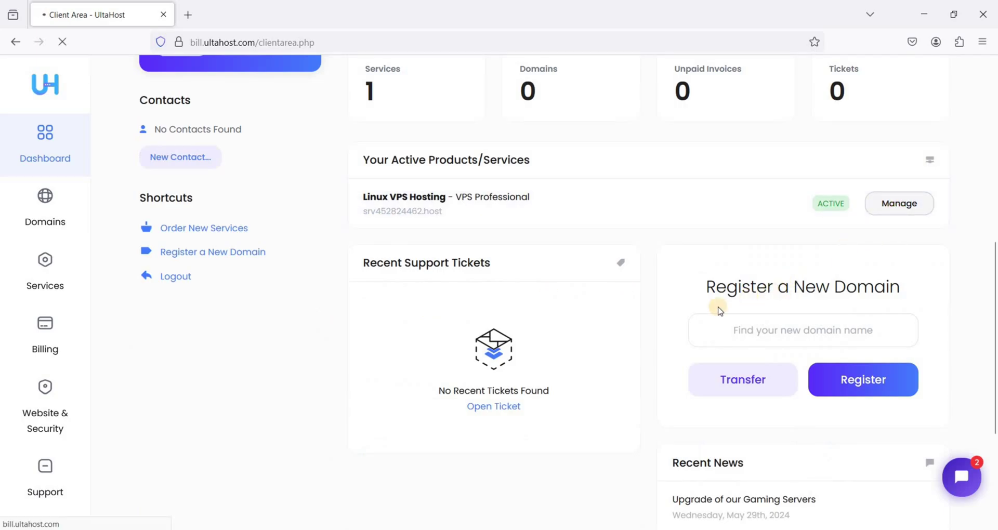
# Copy the VPS IP 46.183.25.170 from IP Addresses and start a new browser tab
pyautogui.scroll(-5, 445, 270)
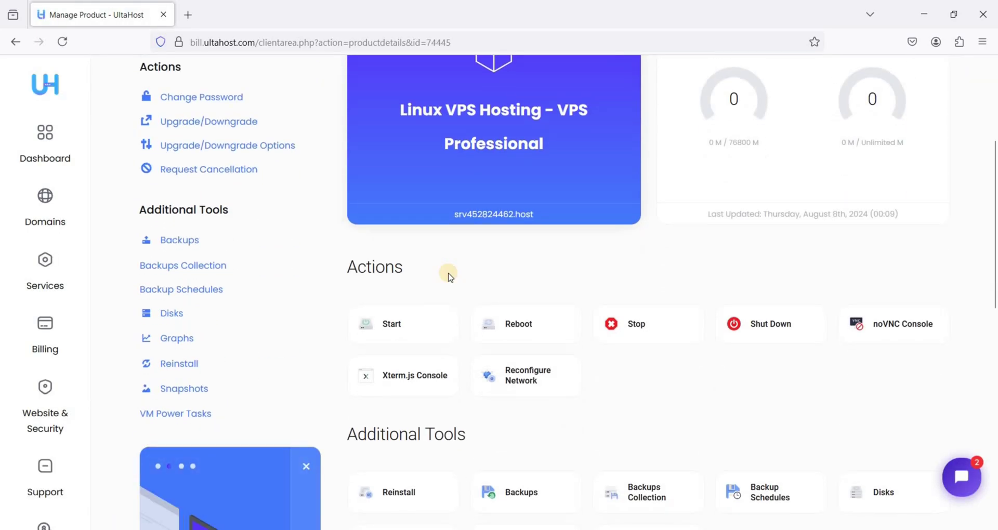
pyautogui.scroll(5, 434, 386)
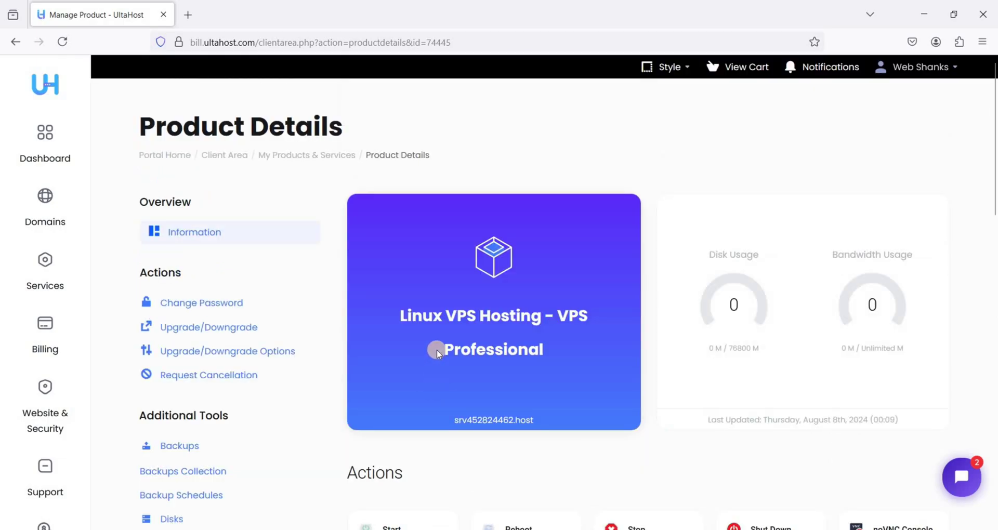
pyautogui.scroll(-6, 436, 348)
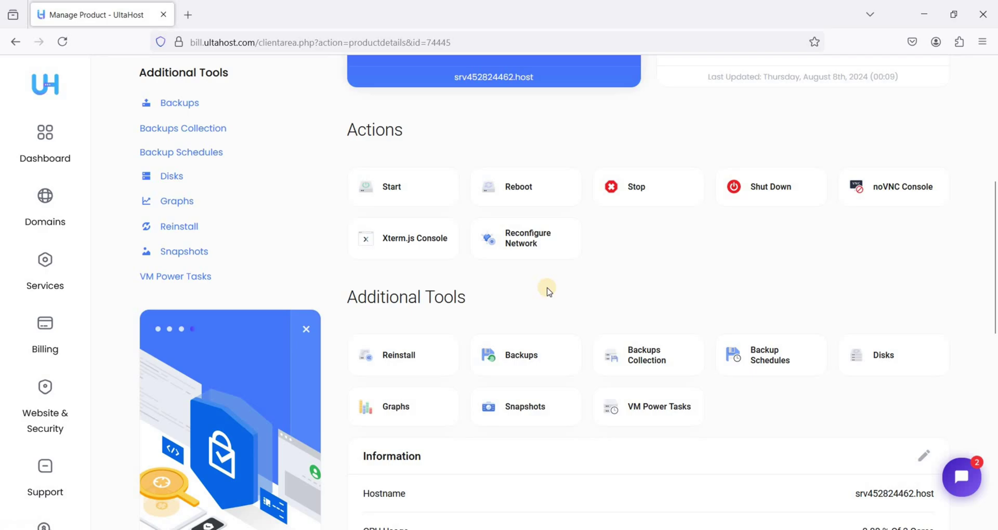
pyautogui.scroll(-3, 546, 291)
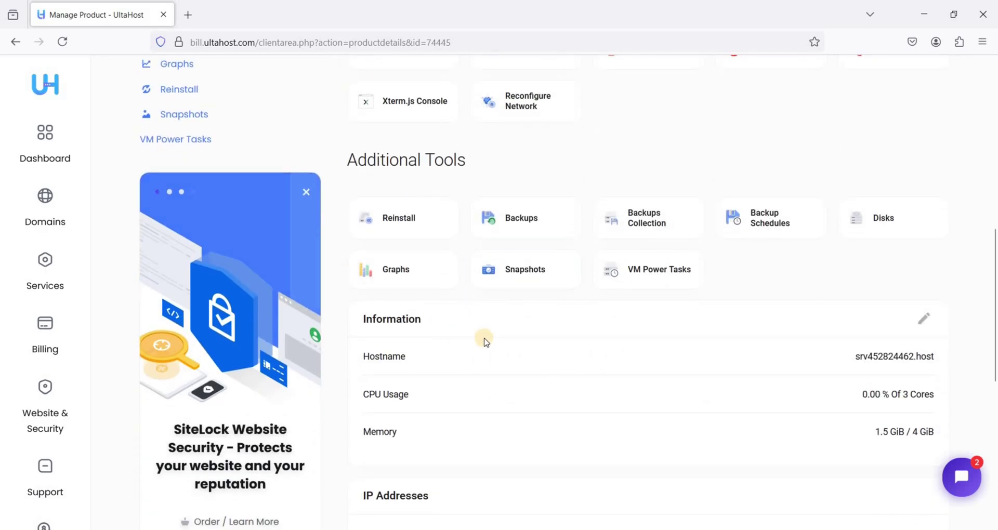
pyautogui.scroll(-2, 494, 335)
pyautogui.scroll(-1, 401, 395)
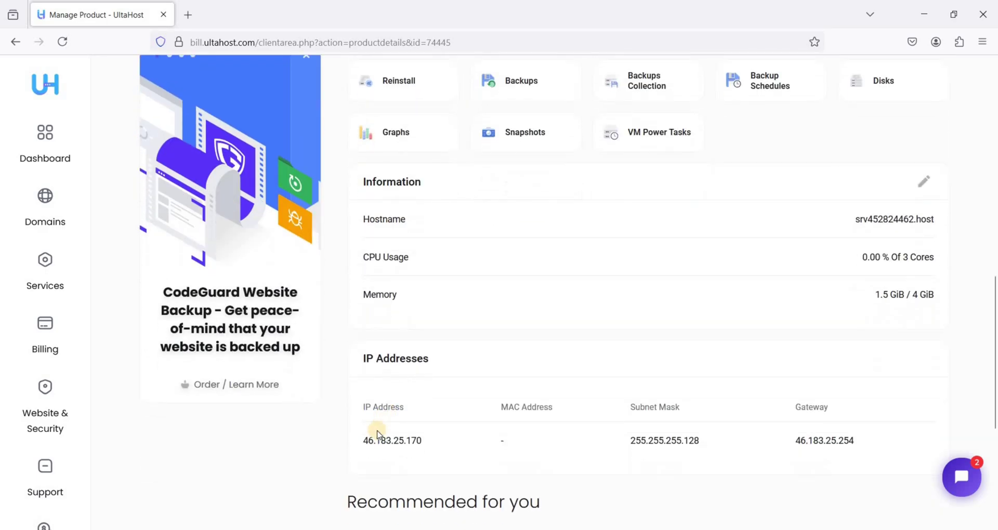
pyautogui.moveTo(361, 442); pyautogui.dragTo(421, 441)
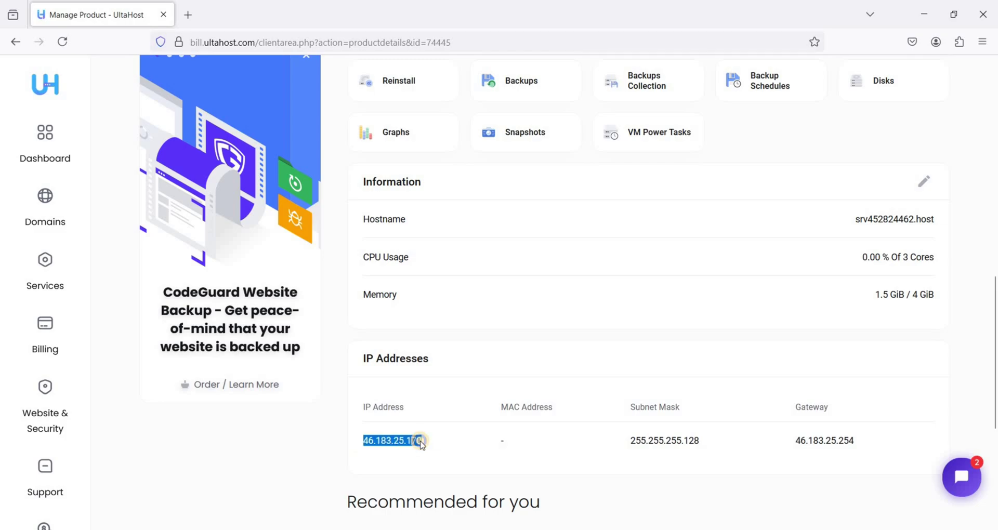
pyautogui.rightClick(421, 441)
pyautogui.click(406, 312)
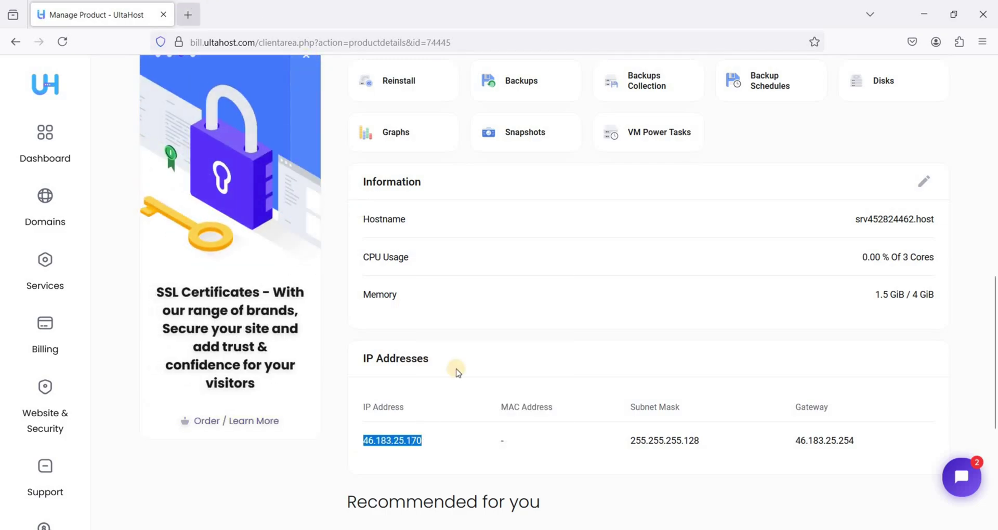
pyautogui.click(193, 15)
# Load mxtoolbox.com/blacklists.aspx and run a blacklist check on 46.183.25.170
pyautogui.write('mxtoolbox.com/blacklists.aspx')
pyautogui.press('Return')
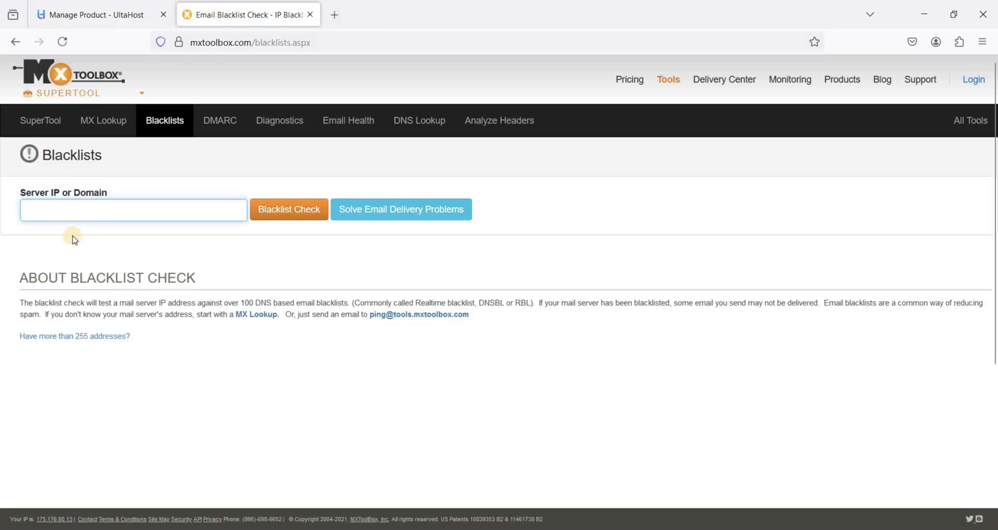
pyautogui.hotkey('ctrl', 'v')
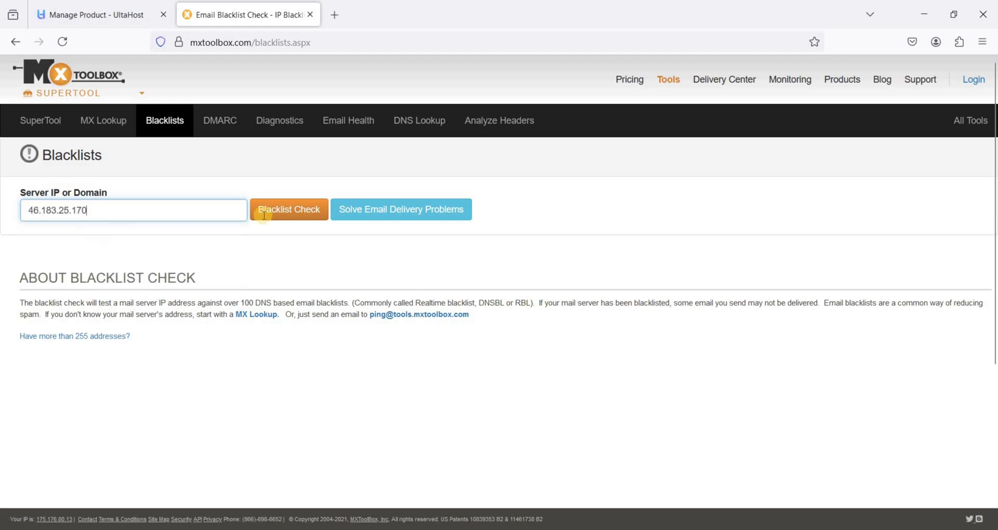
pyautogui.click(305, 221)
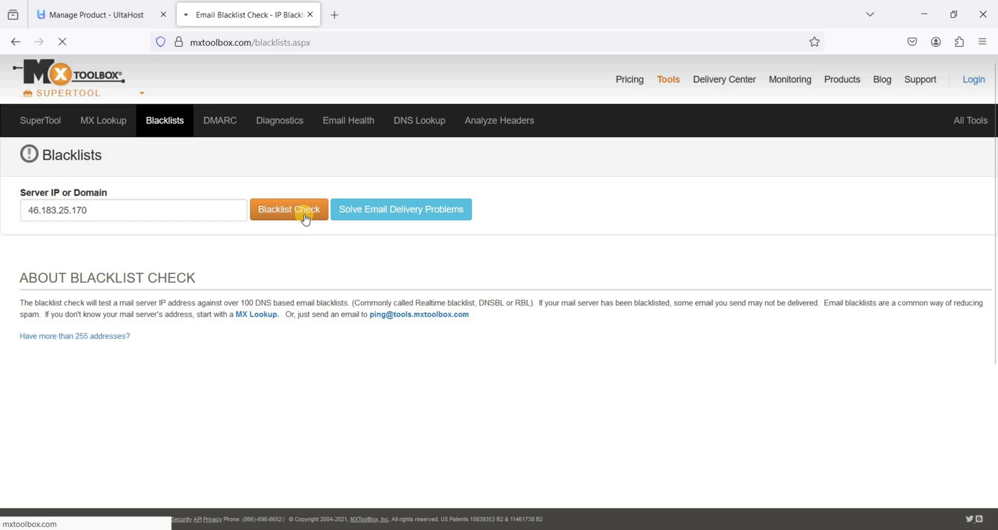
# Highlight UCEPROTECTL3, the one blacklist listing the IP, in the results
pyautogui.scroll(-3, 305, 219)
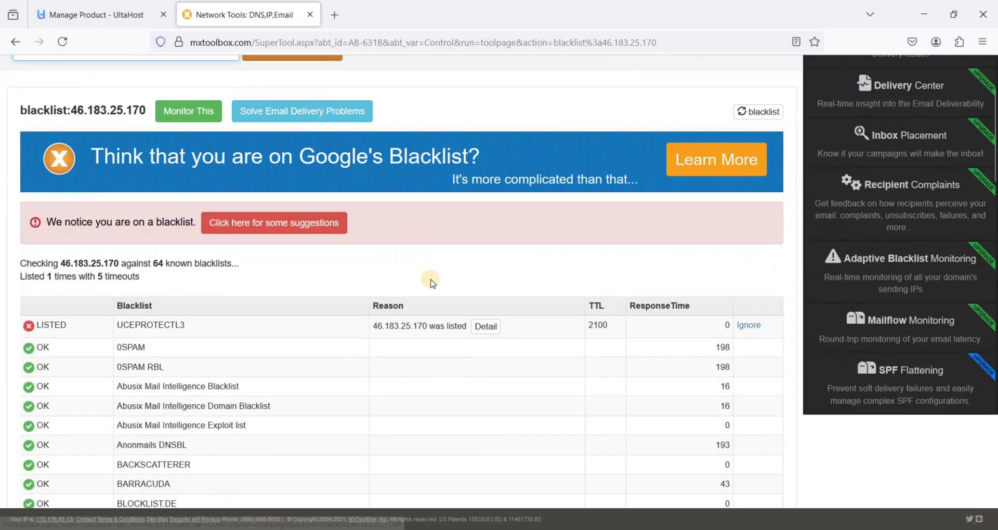
pyautogui.scroll(3, 519, 266)
pyautogui.scroll(-4, 396, 244)
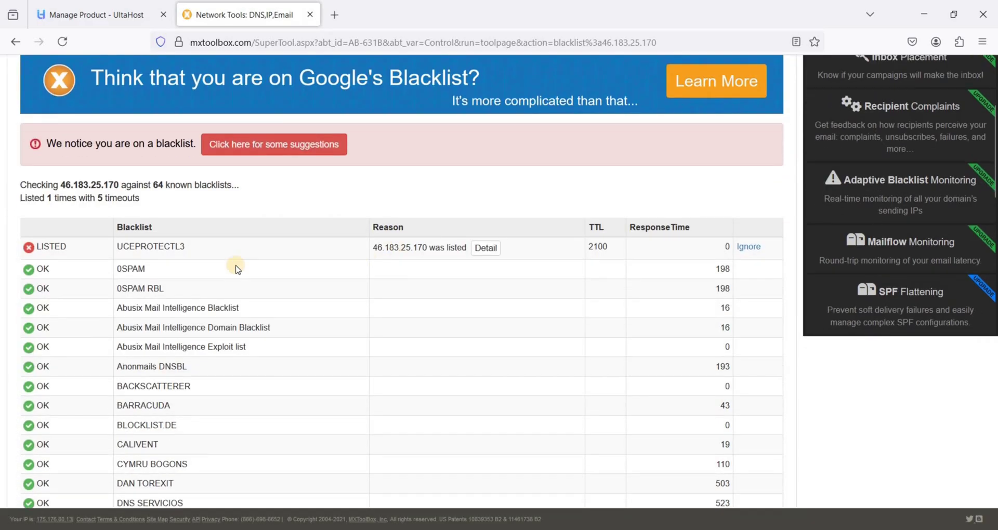
pyautogui.doubleClick(161, 249)
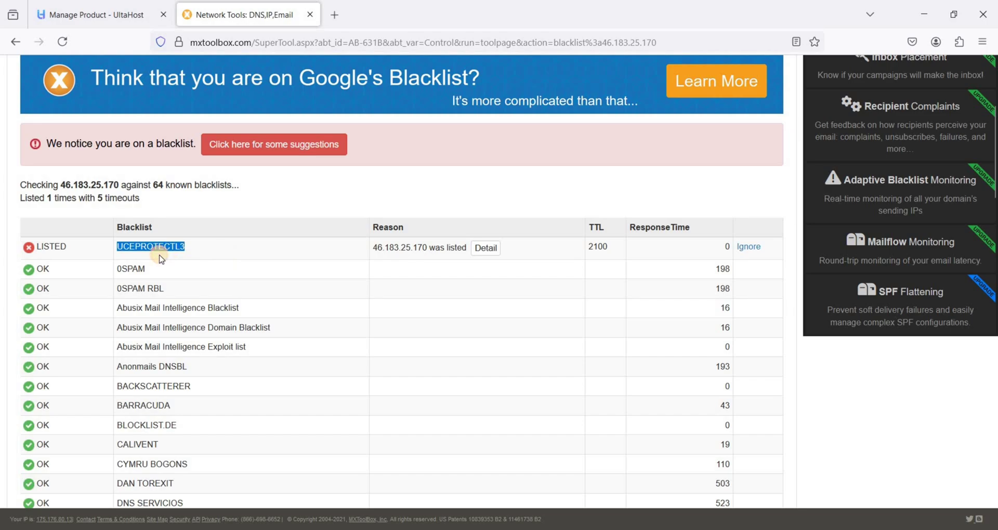
pyautogui.click(155, 255)
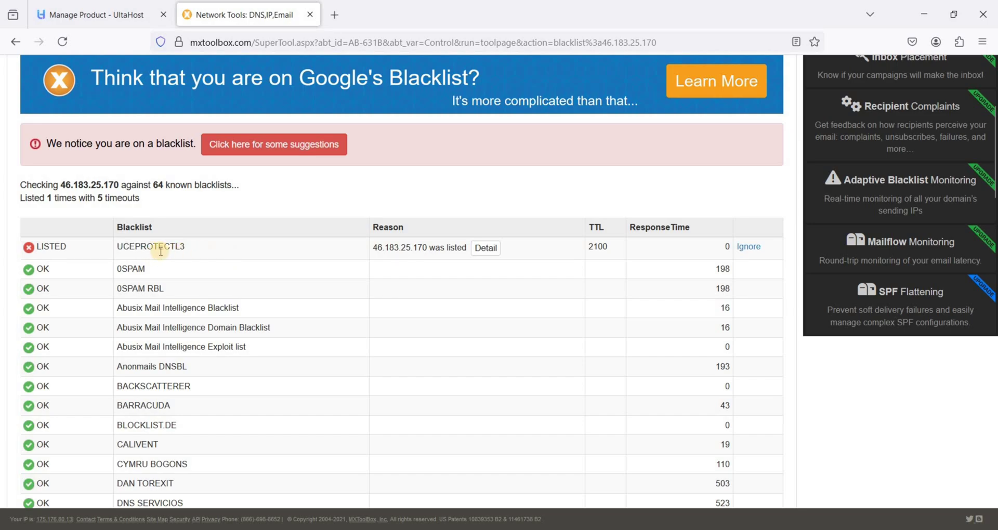
pyautogui.moveTo(123, 247); pyautogui.dragTo(185, 258)
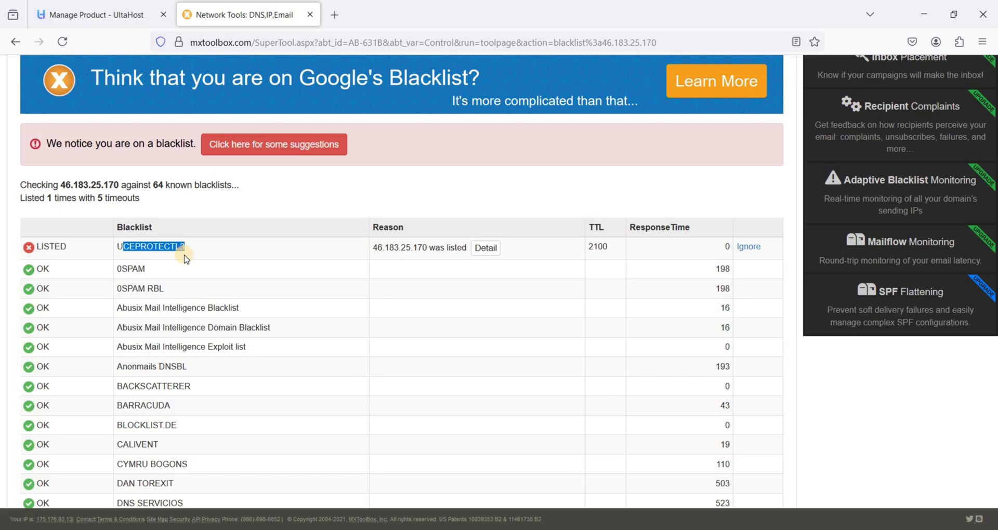
pyautogui.click(190, 272)
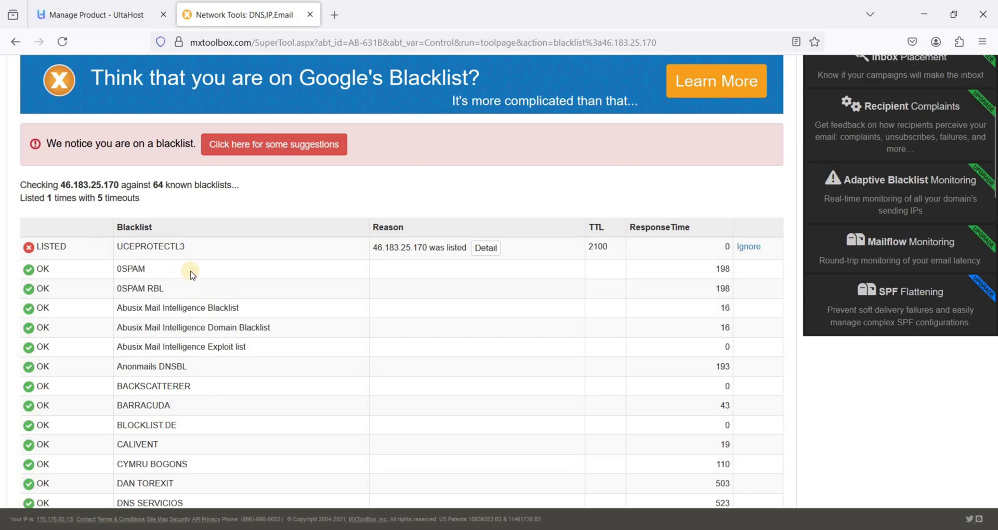
pyautogui.scroll(2, 192, 273)
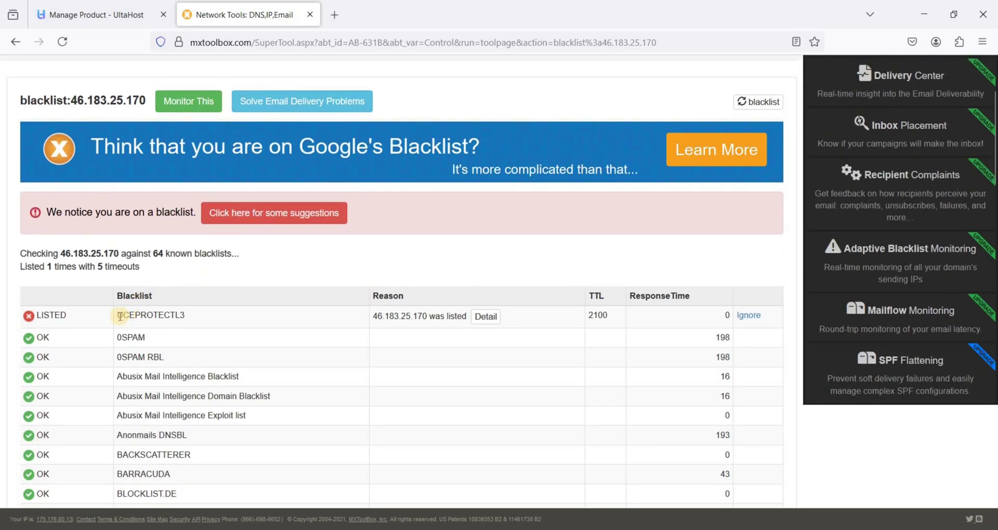
pyautogui.doubleClick(225, 321)
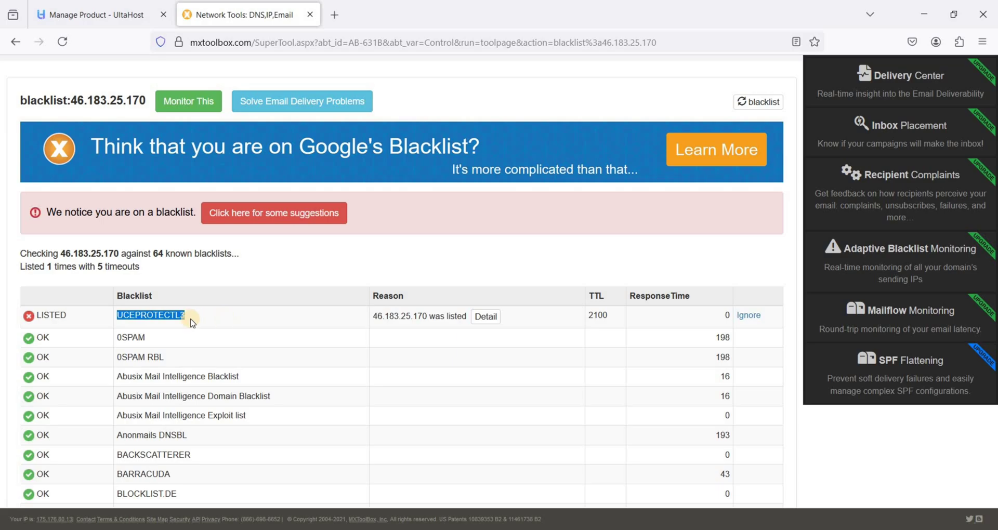
pyautogui.click(98, 322)
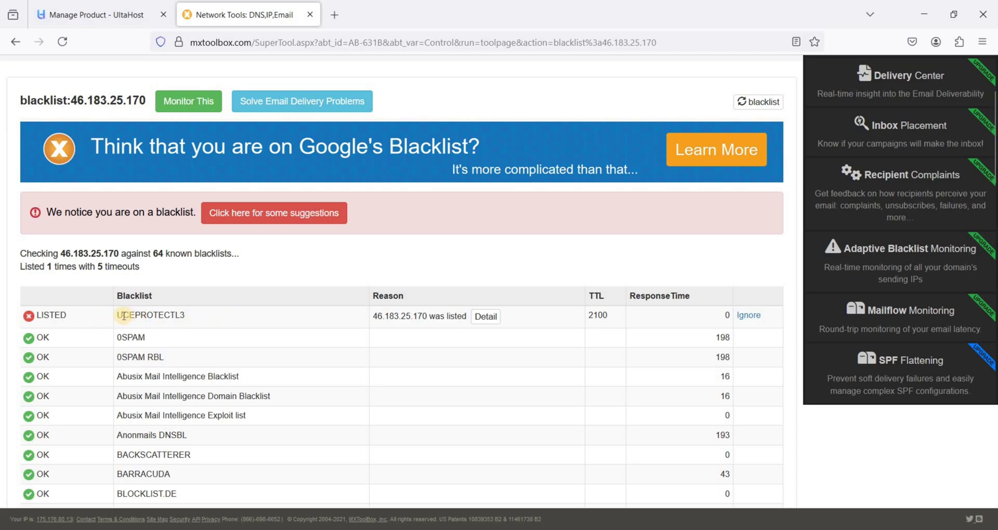
pyautogui.moveTo(120, 315); pyautogui.dragTo(191, 316)
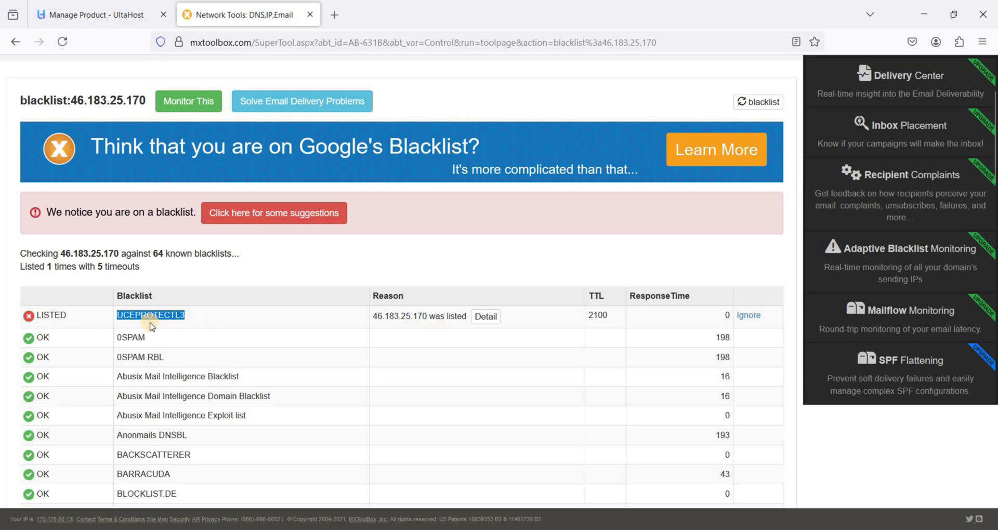
pyautogui.scroll(-2, 27, 330)
# Back on the Ultahost server page, select the IP 46.183.25.170 under IP Addresses
pyautogui.click(96, 14)
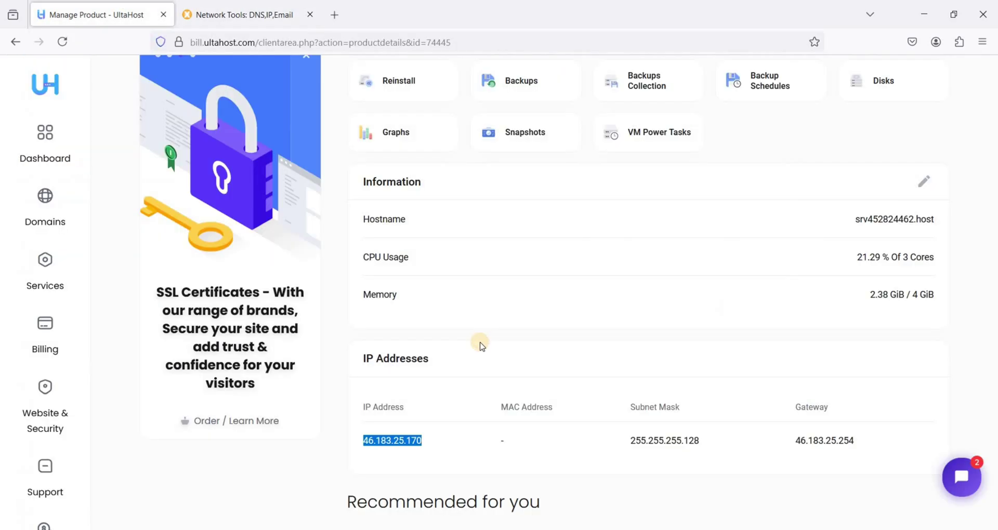
pyautogui.scroll(-1, 457, 325)
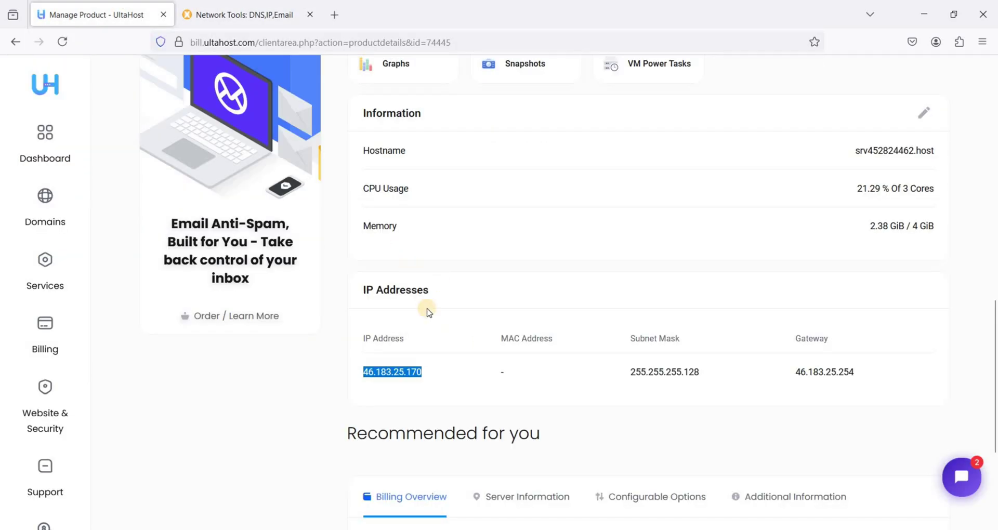
pyautogui.moveTo(364, 372); pyautogui.dragTo(452, 377)
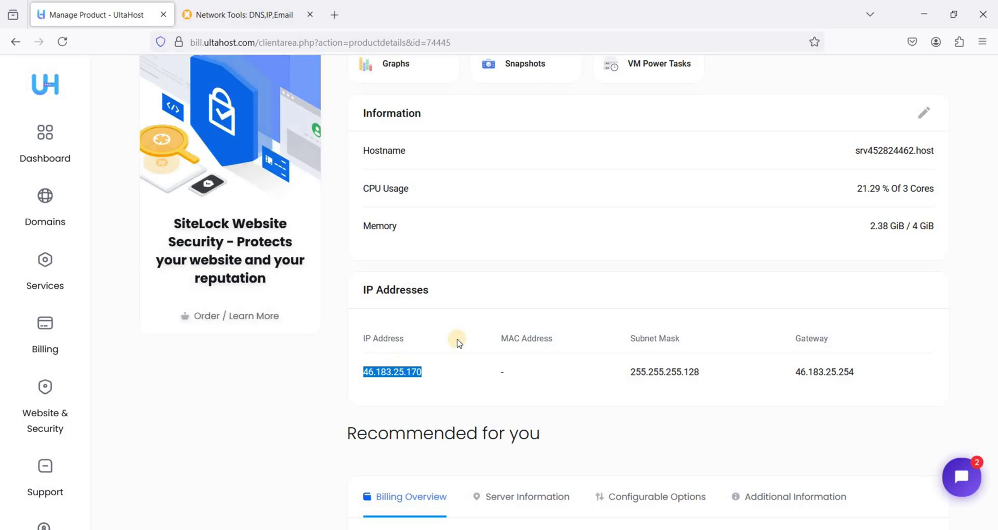
pyautogui.scroll(-1, 442, 332)
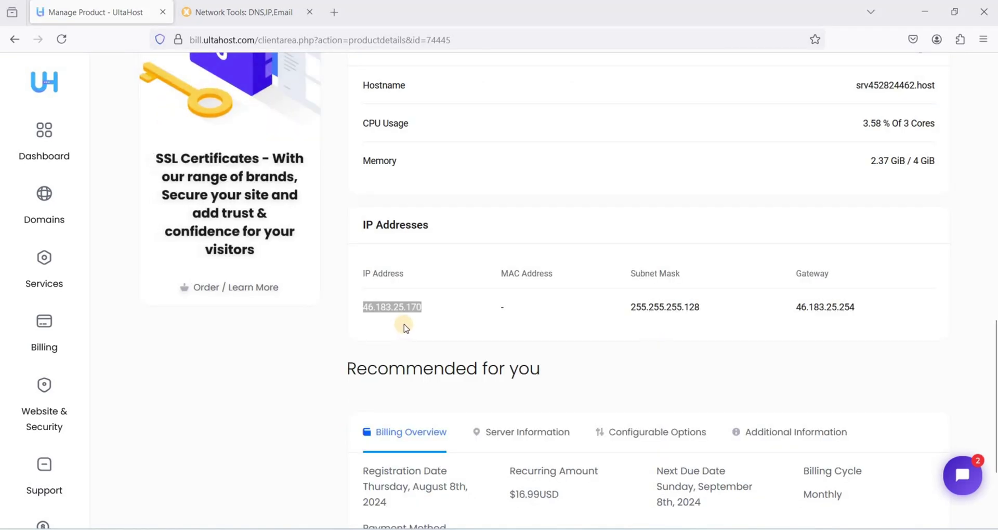
pyautogui.doubleClick(427, 308)
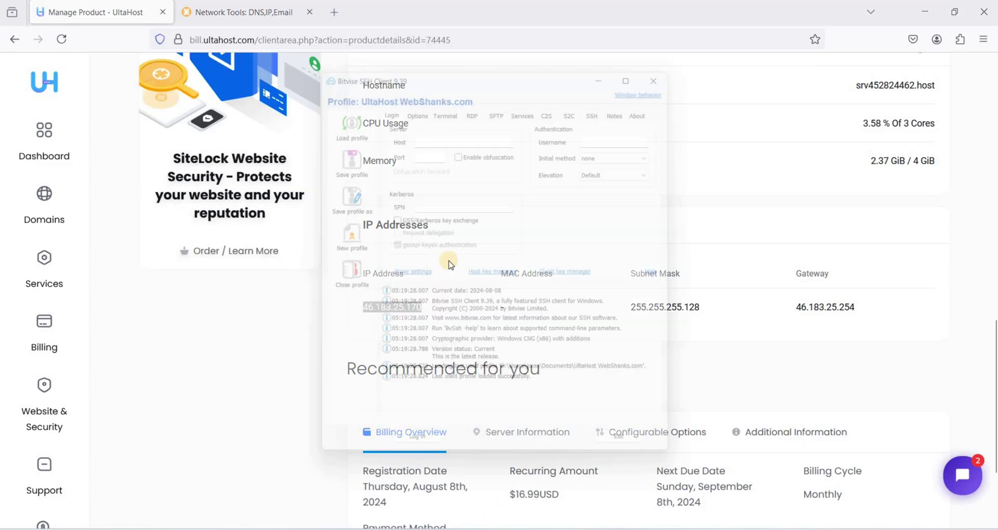
# Enter host 46.183.25.170, port 22 and username root in Bitvise
pyautogui.click(427, 131)
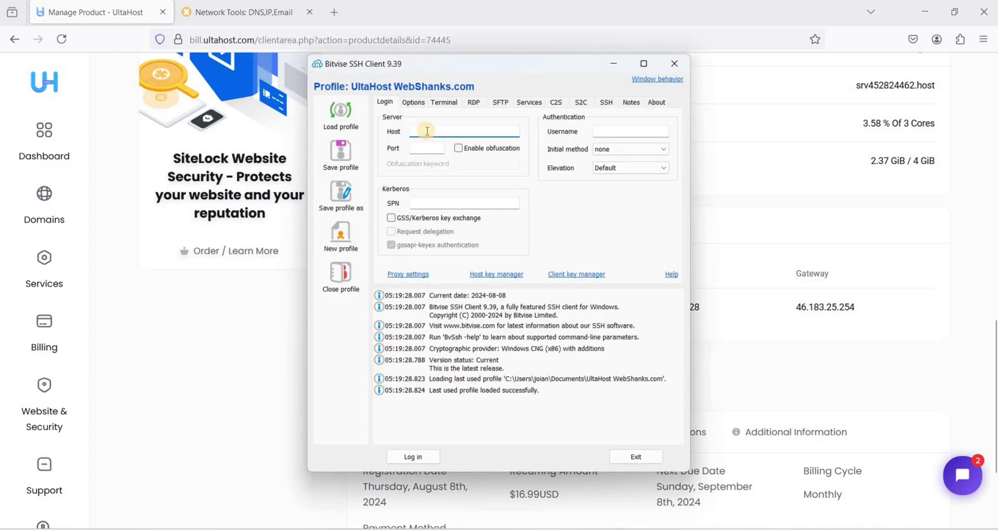
pyautogui.hotkey('ctrl', 'v')
pyautogui.click(426, 147)
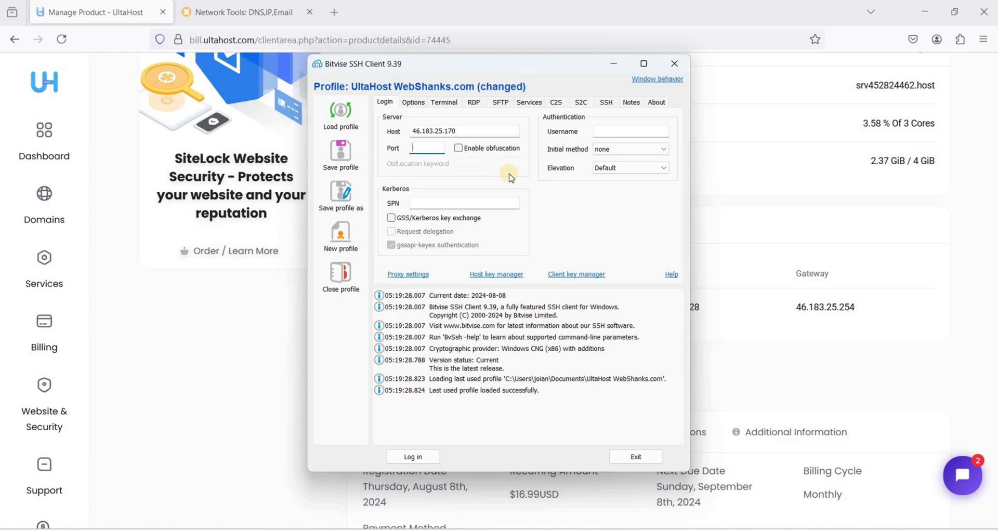
pyautogui.write('22')
pyautogui.click(627, 130)
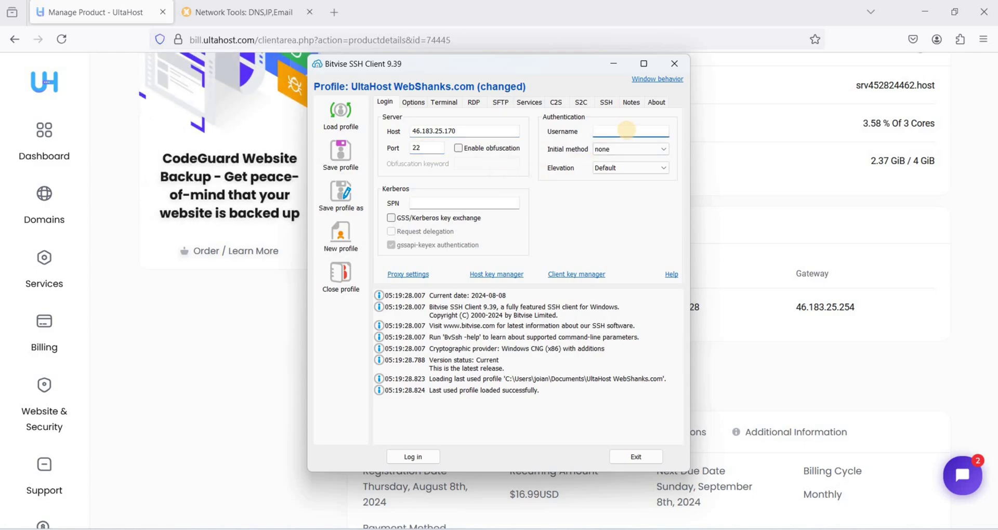
pyautogui.write('root')
pyautogui.click(757, 349)
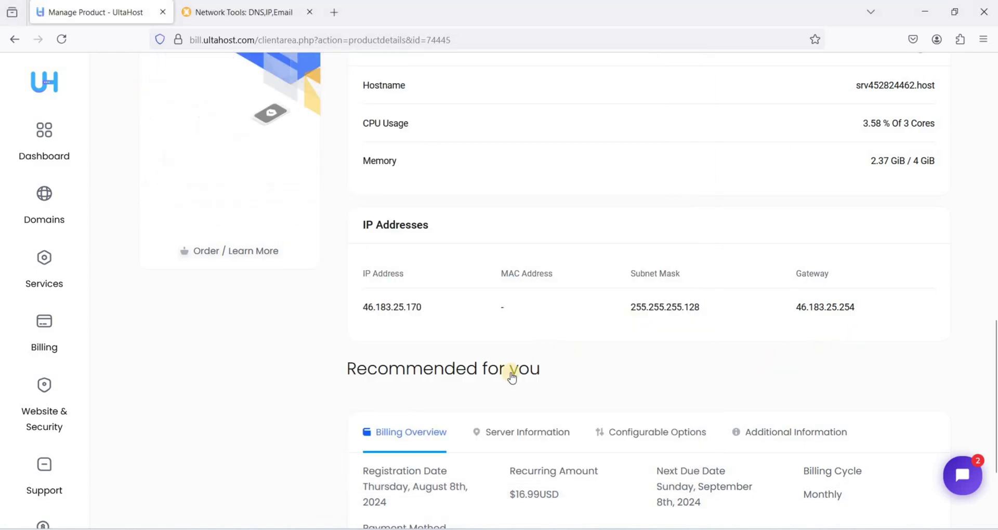
pyautogui.scroll(-2, 515, 374)
pyautogui.click(528, 363)
pyautogui.scroll(-2, 624, 374)
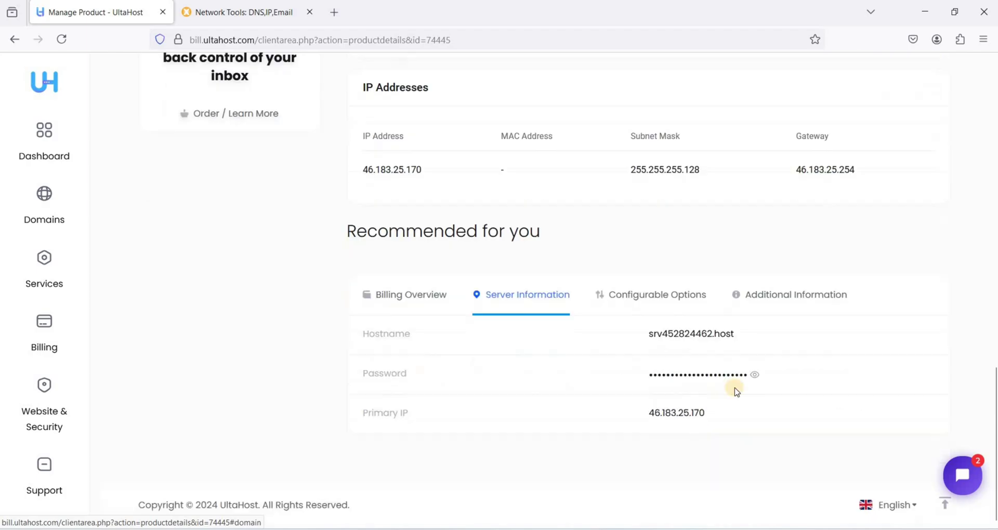
pyautogui.click(754, 375)
pyautogui.moveTo(650, 374); pyautogui.dragTo(772, 373)
pyautogui.rightClick(748, 373)
pyautogui.click(757, 190)
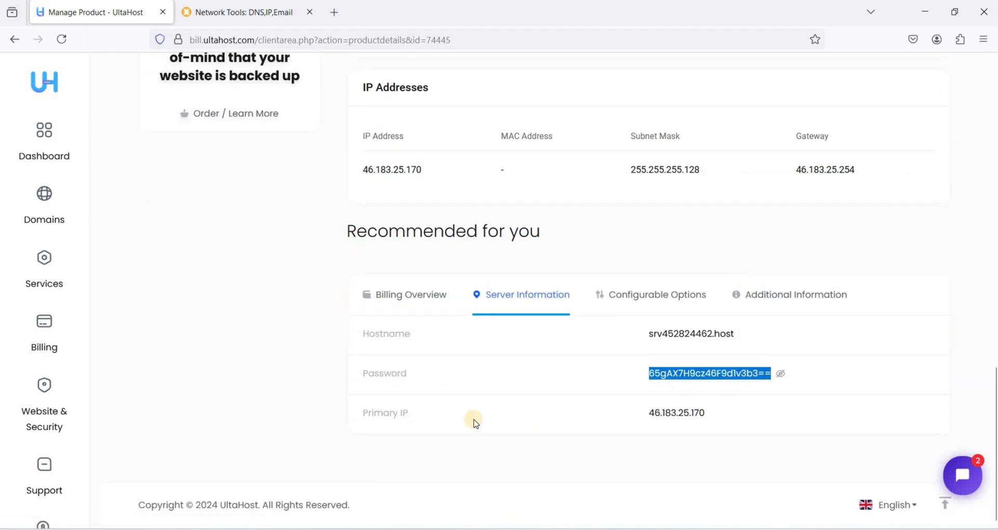
pyautogui.hotkey('alt', 'Tab')
# Log in, accept and save the new host key, and supply the copied password
pyautogui.click(413, 459)
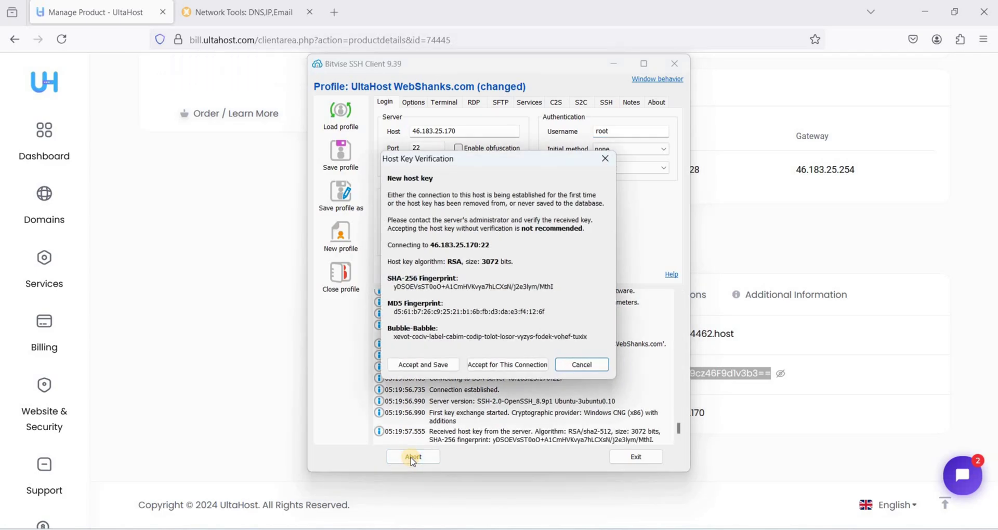
pyautogui.click(433, 366)
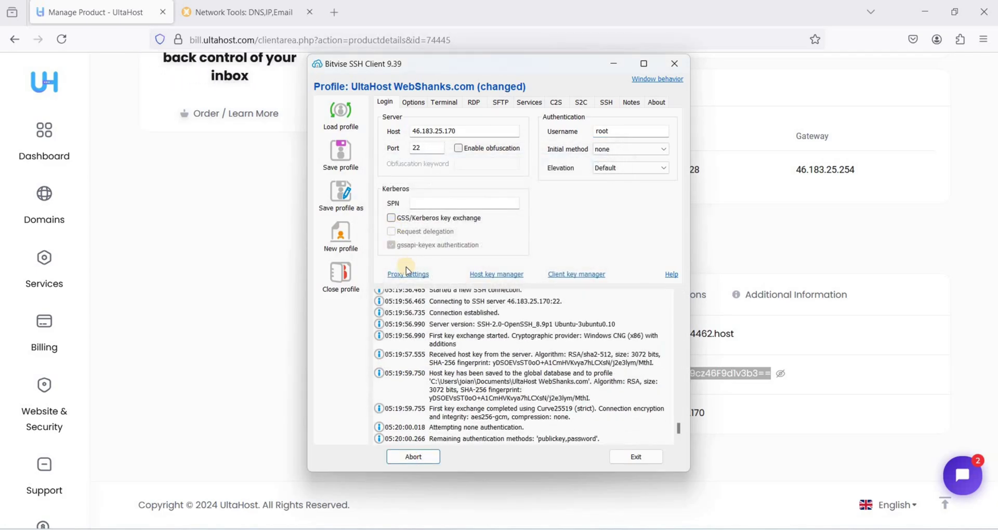
pyautogui.hotkey('ctrl', 'v')
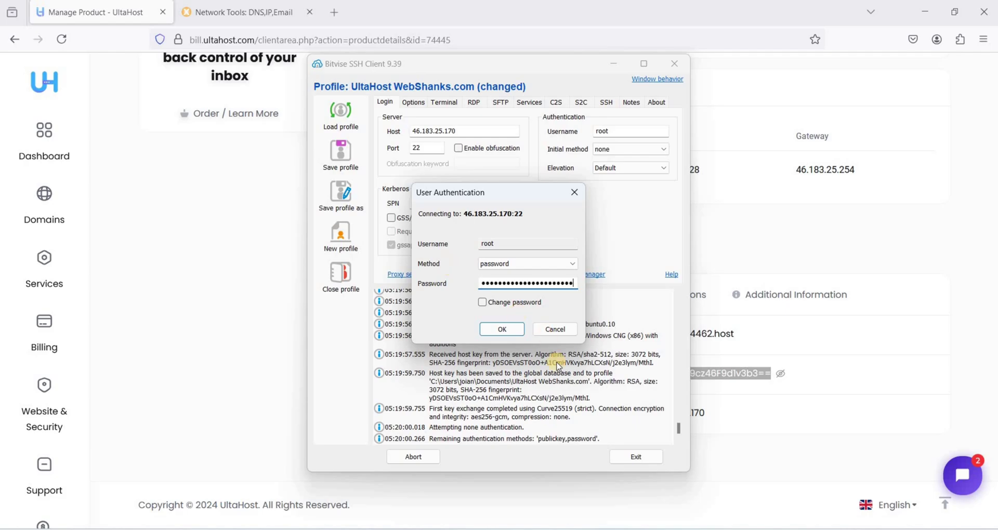
pyautogui.click(502, 329)
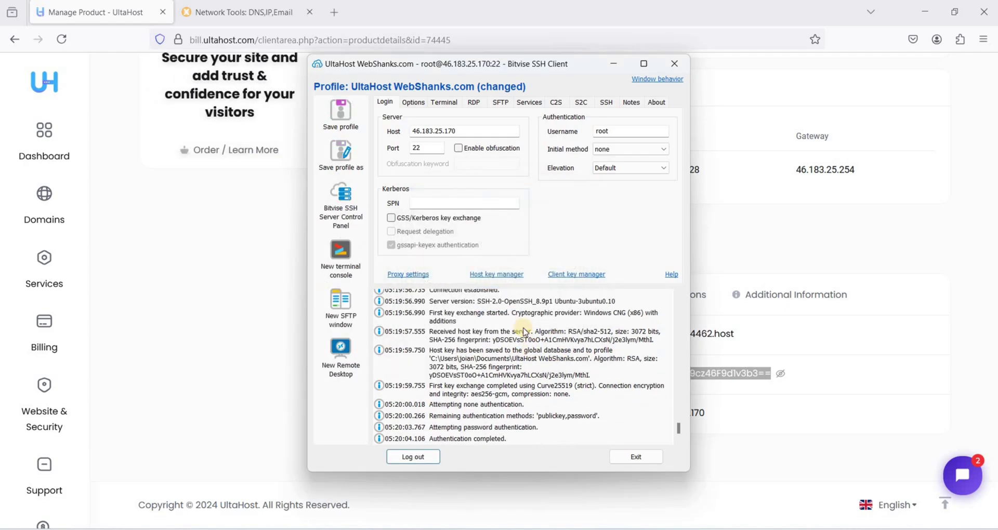
# Open a terminal console and, after Geekbench finishes, take its results link to a new browser tab
pyautogui.click(343, 252)
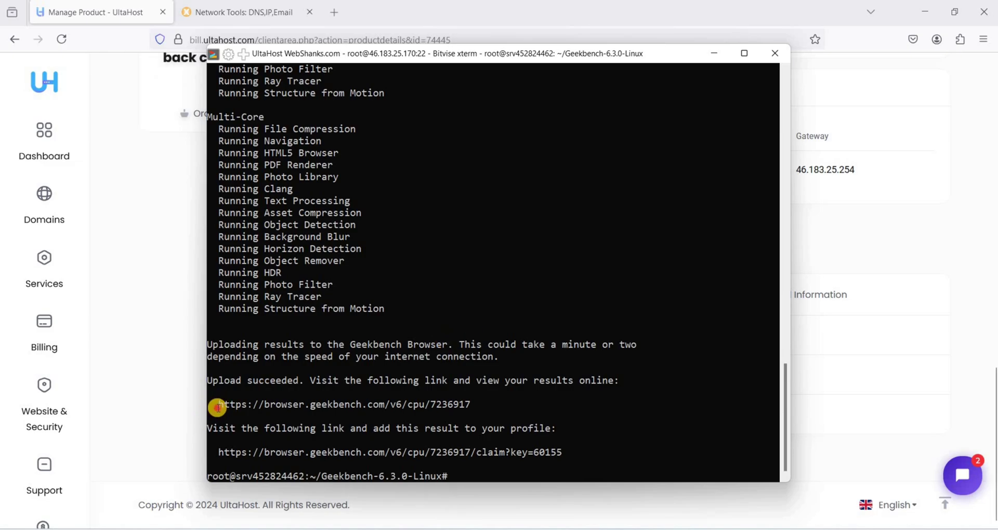
pyautogui.moveTo(218, 411); pyautogui.dragTo(471, 409)
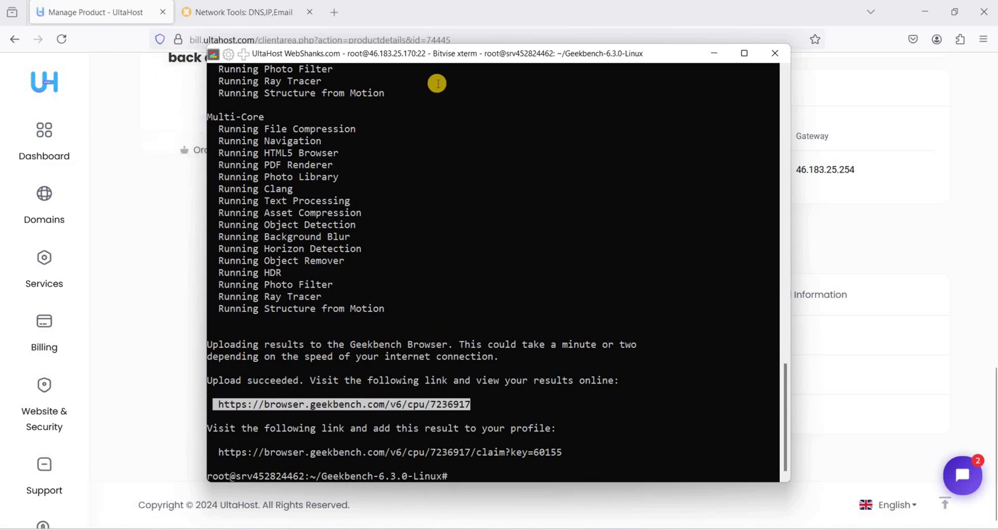
pyautogui.click(334, 12)
pyautogui.rightClick(330, 44)
# Paste and open the server's Geekbench 6 result link, then scroll through the results page
pyautogui.click(370, 161)
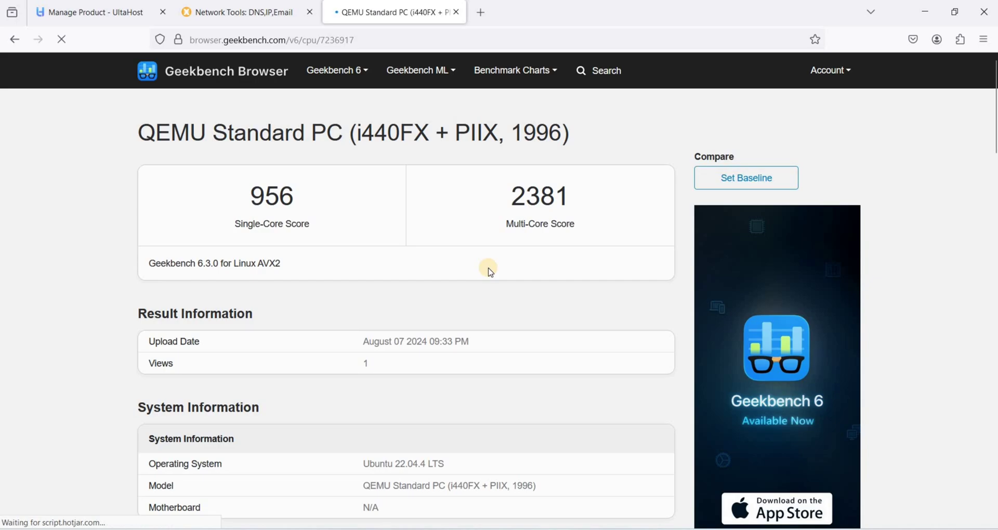
pyautogui.scroll(-8, 487, 270)
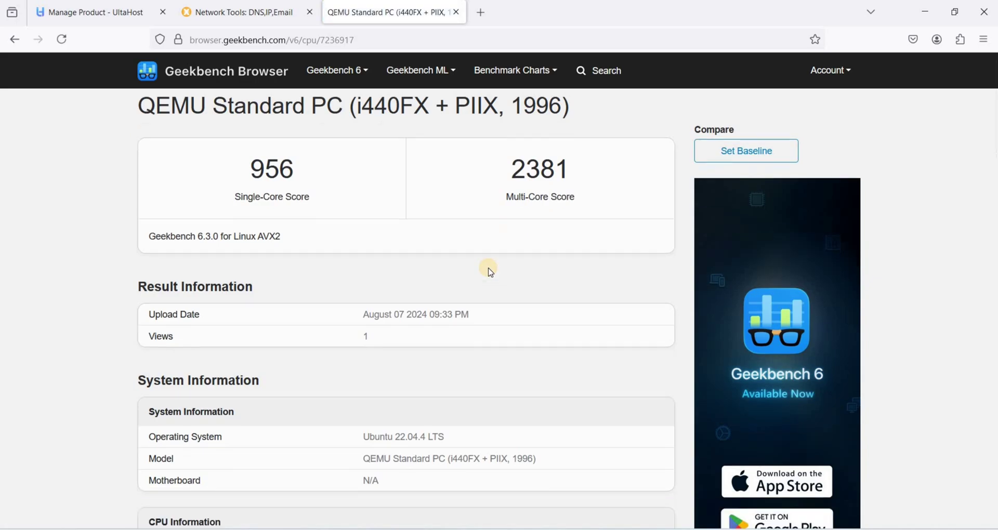
pyautogui.scroll(8, 557, 432)
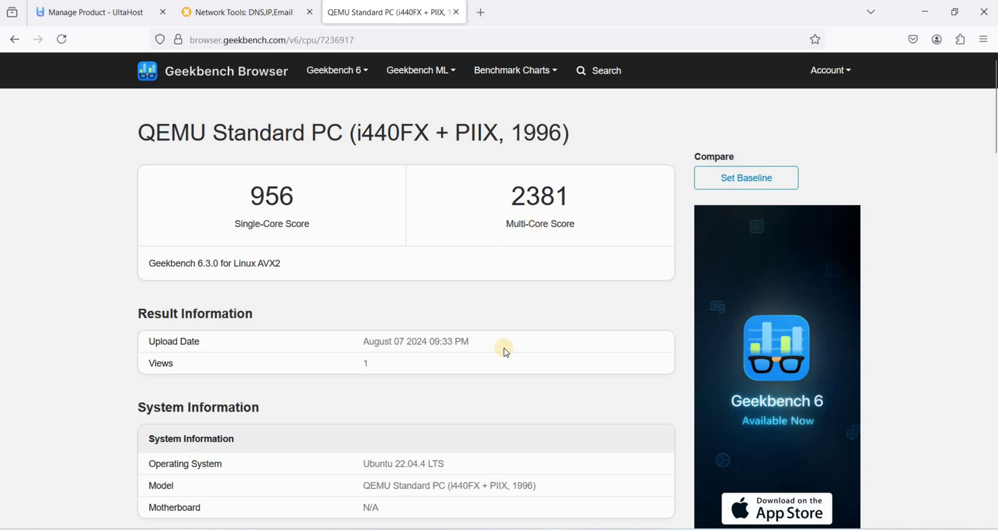
# Highlight the 956 Single-Core and 2381 Multi-Core scores, then return to the UltaHost tab
pyautogui.moveTo(234, 227); pyautogui.dragTo(345, 236)
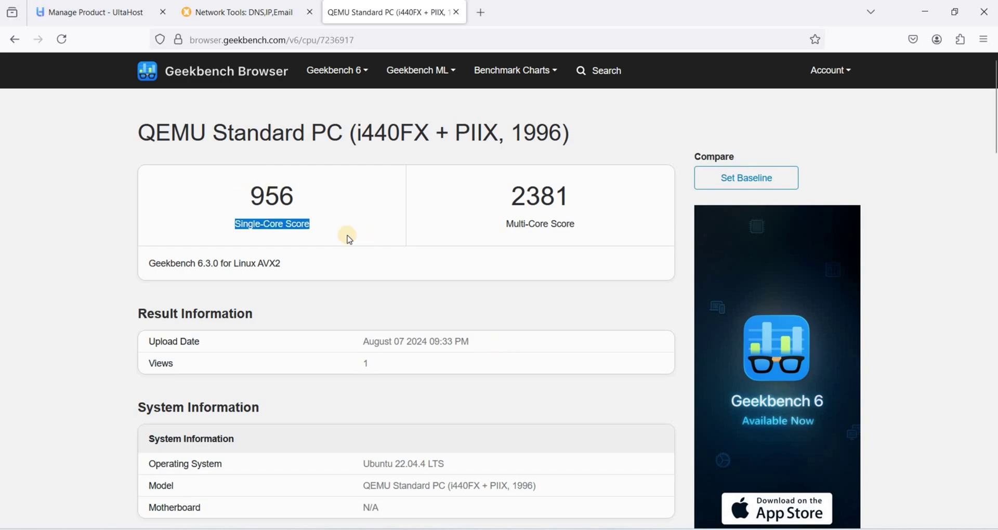
pyautogui.click(507, 231)
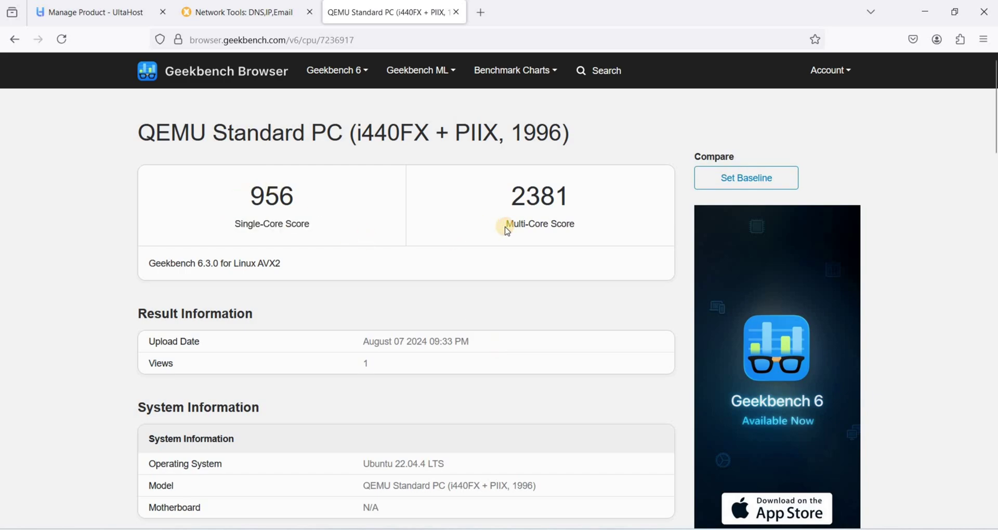
pyautogui.moveTo(508, 231); pyautogui.dragTo(568, 239)
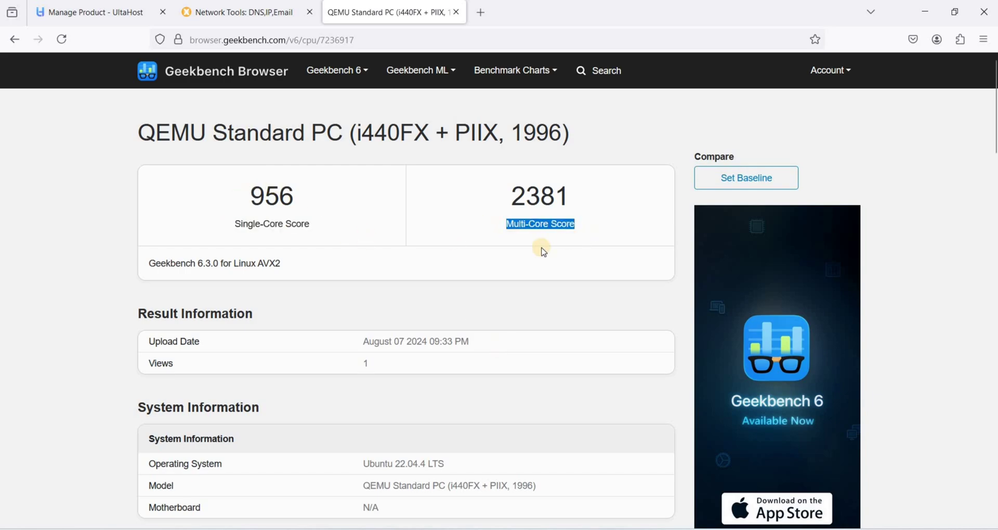
pyautogui.click(577, 304)
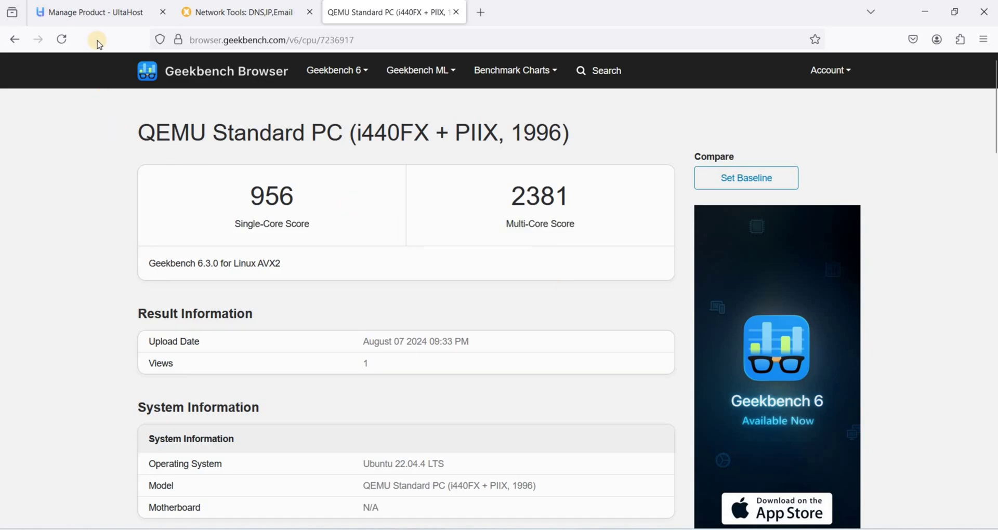
pyautogui.click(97, 16)
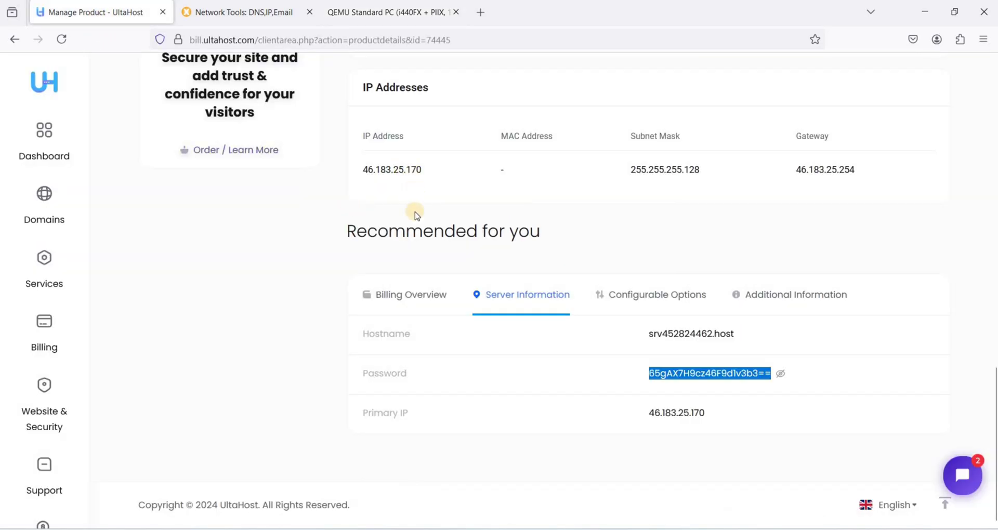